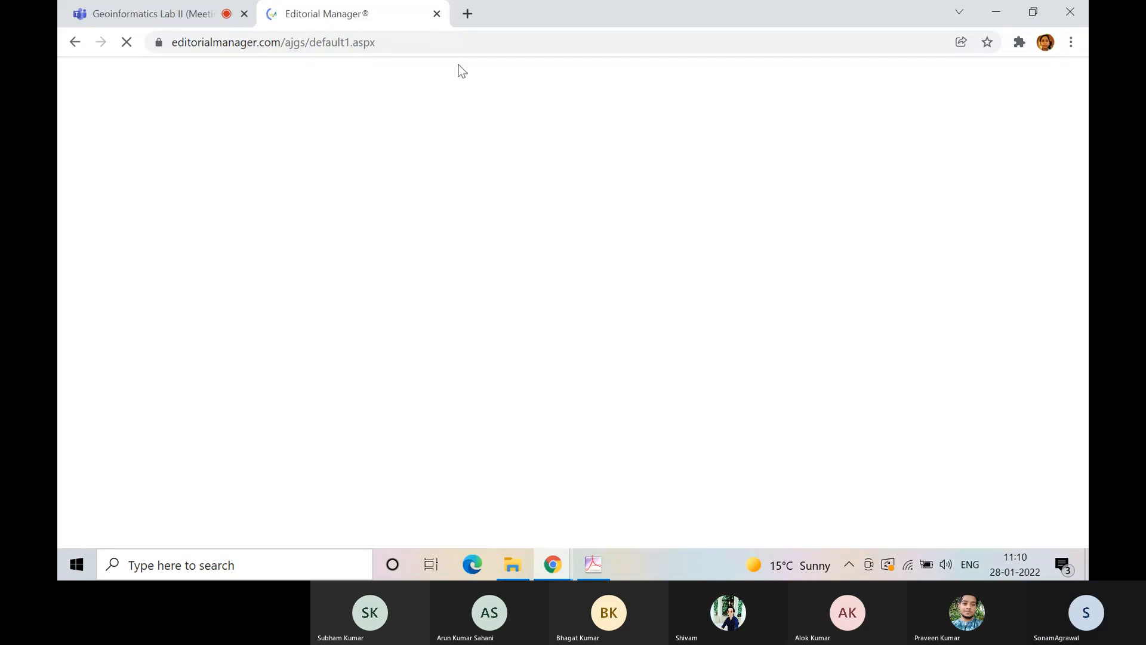
Step: Open google.com in a new browser tab
click(467, 14)
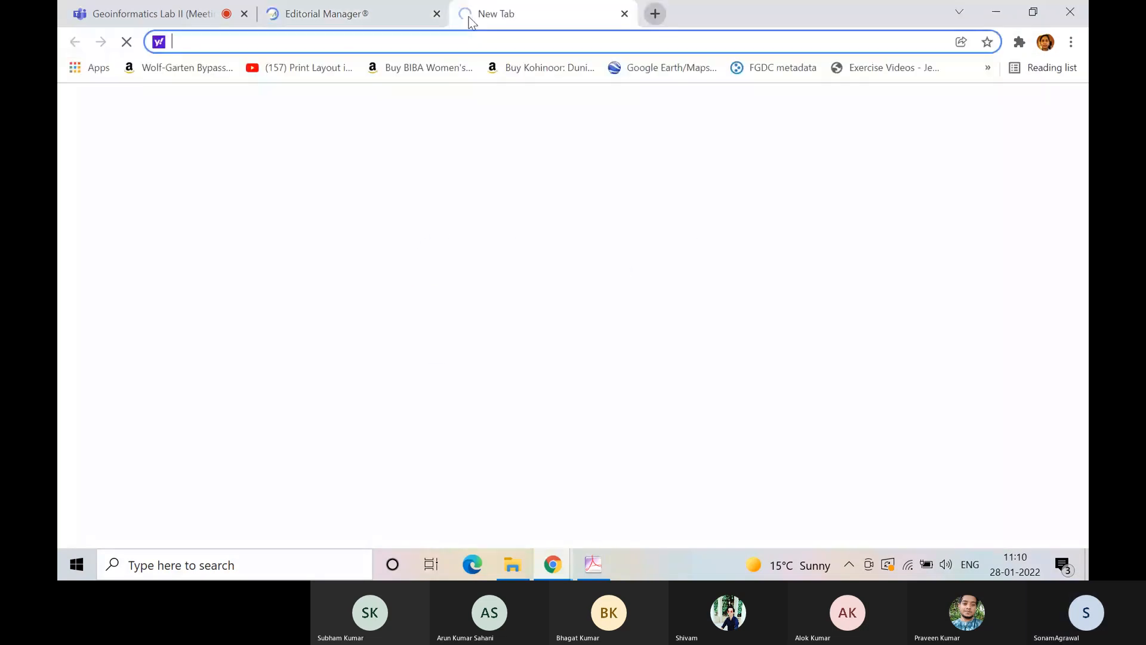
text(google.com)
key(Return)
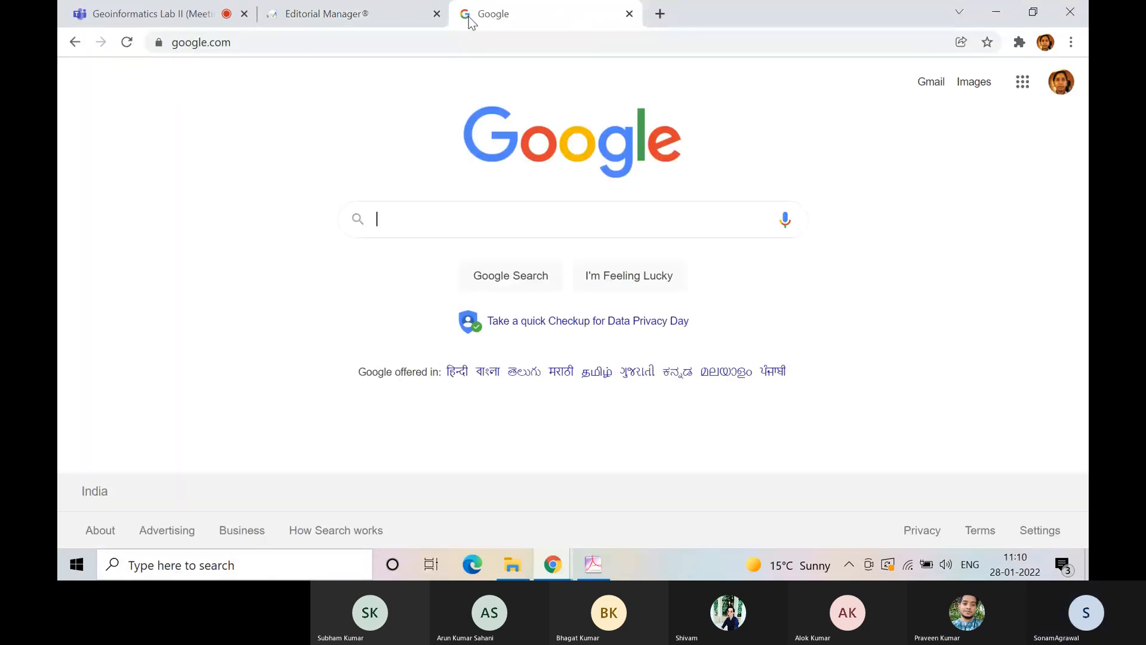
Step: Open the Arabian Journal of Geosciences overview in a new tab, then return to its login page
click(400, 7)
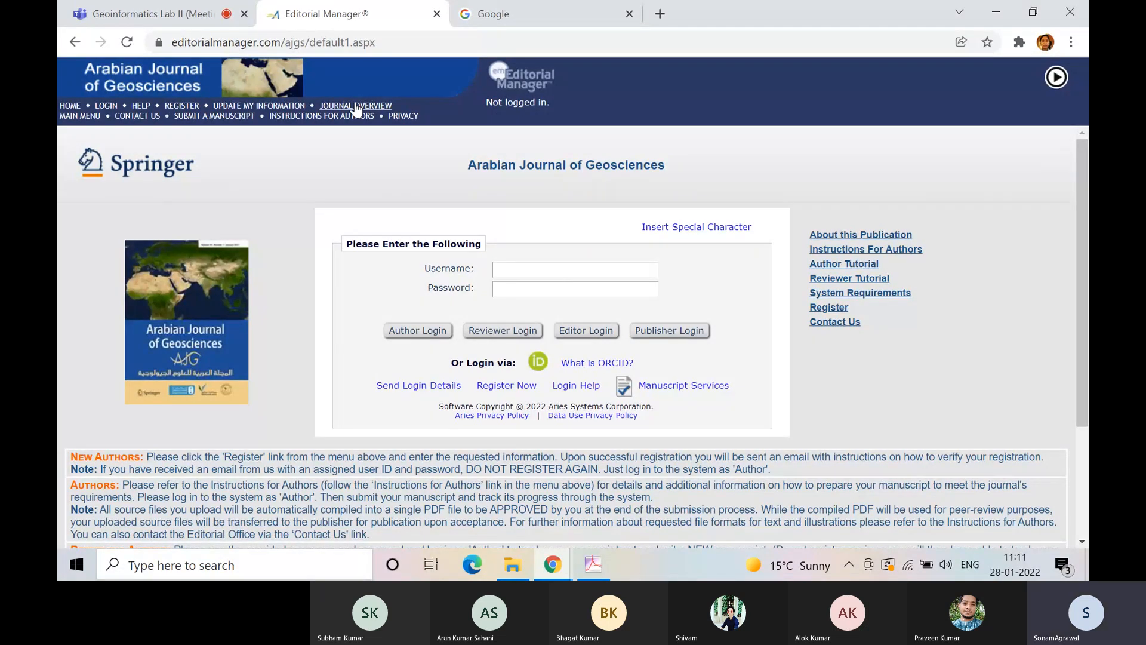
click(356, 107)
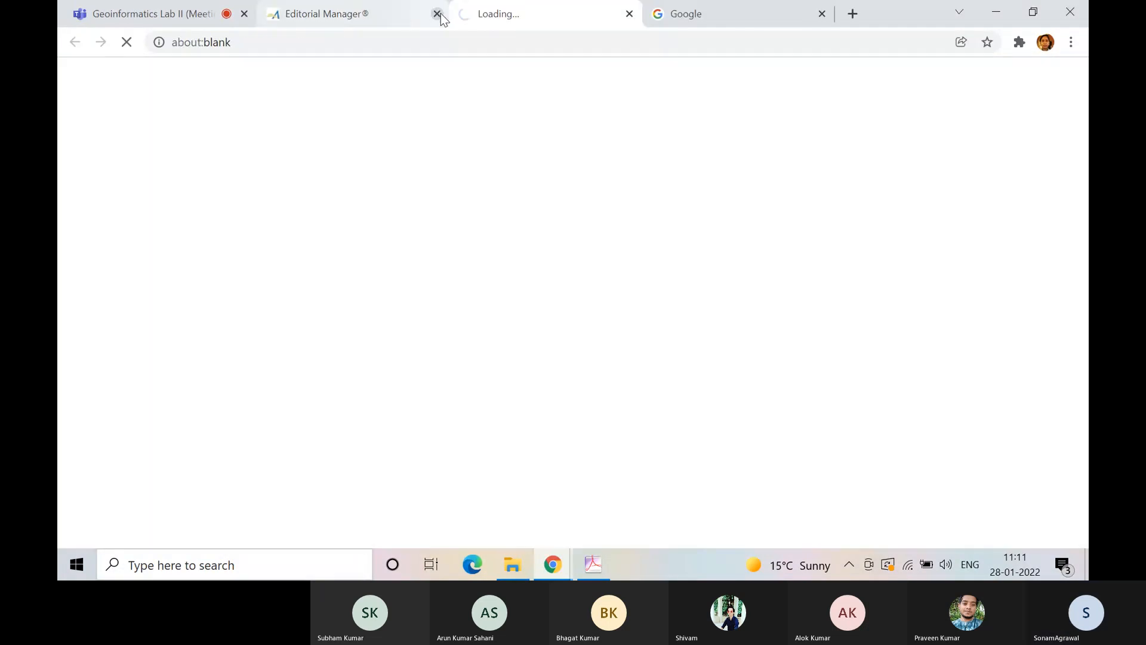
click(443, 14)
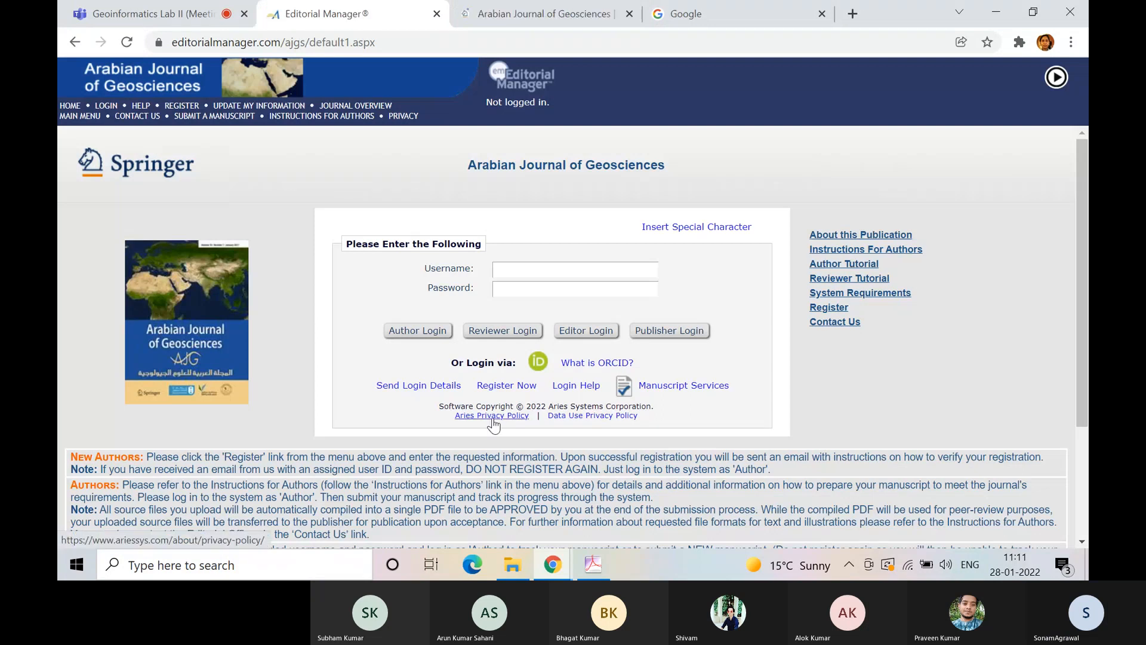
Step: Start a new author registration and autofill name and e-mail from saved details
click(508, 389)
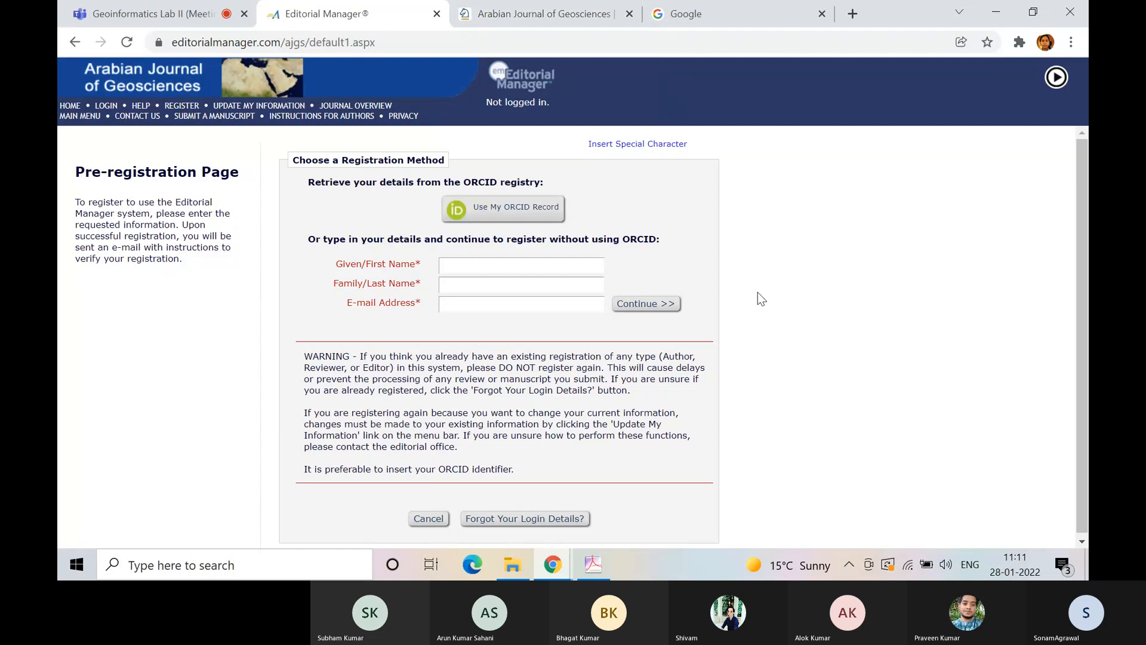
scroll(758, 296, down, 1)
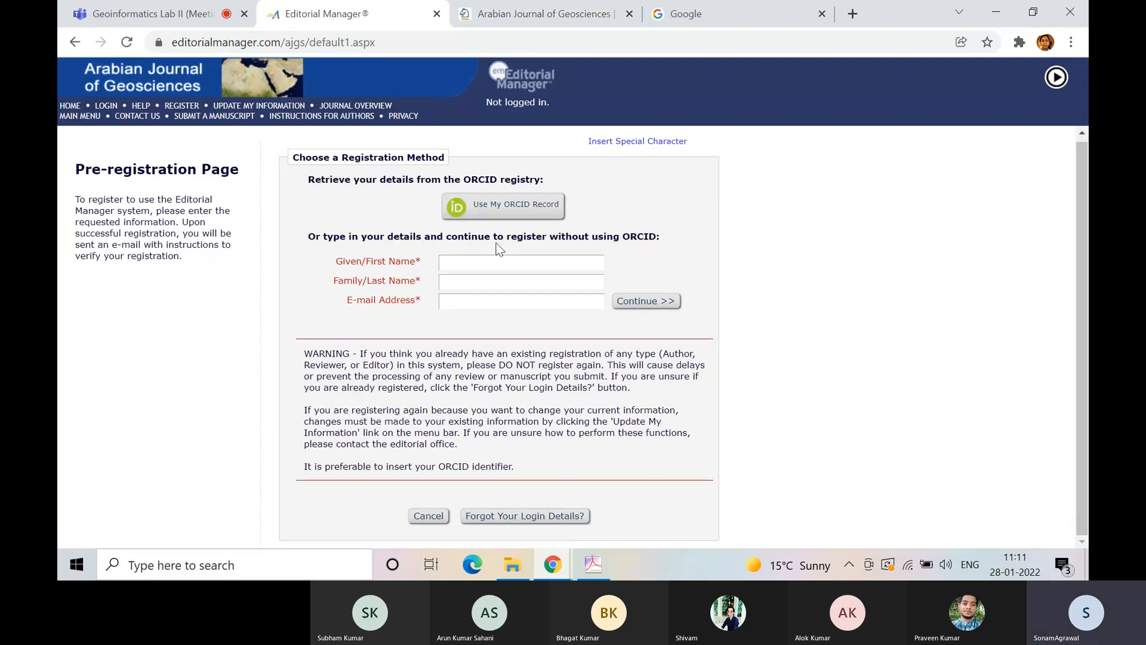
click(508, 261)
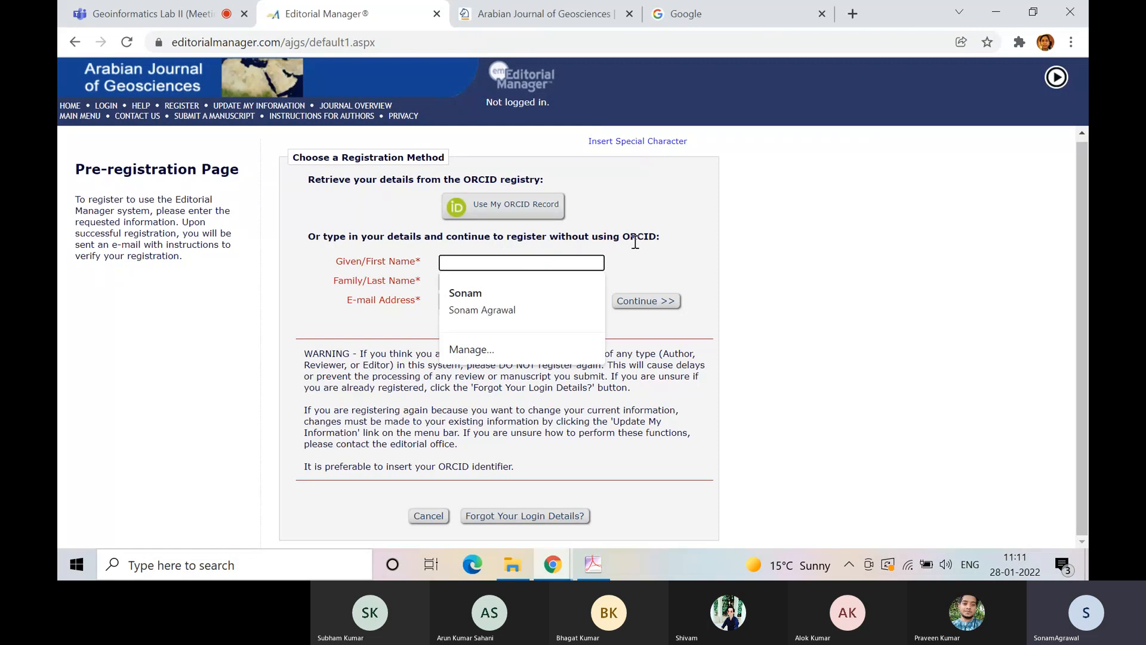
click(540, 292)
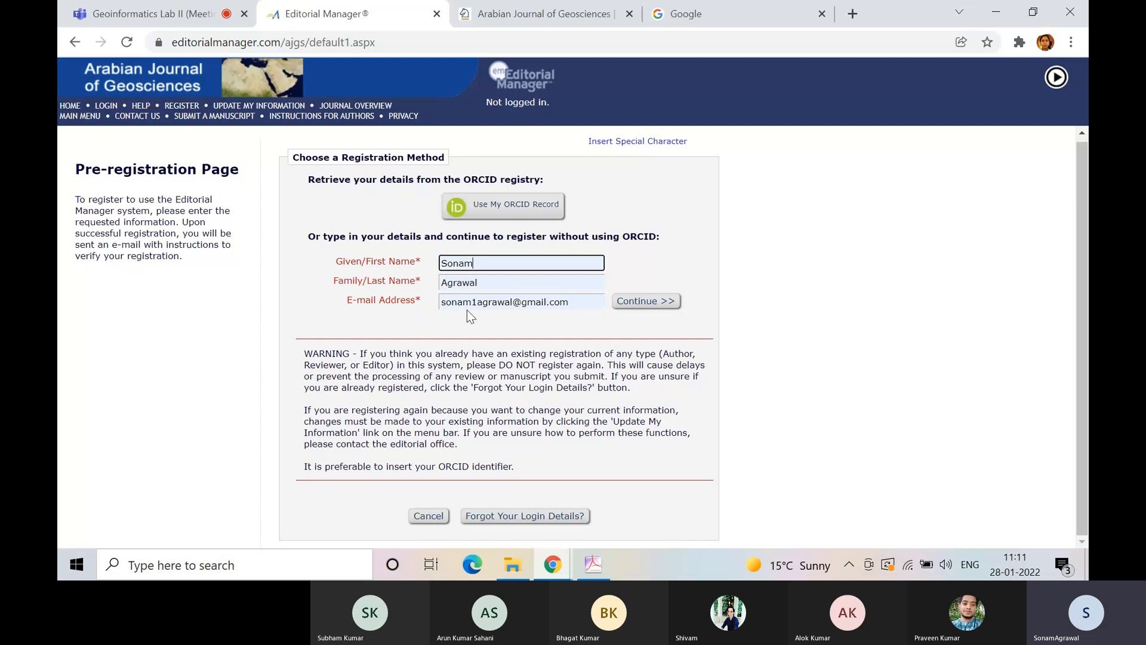
Step: Change the e-mail address domain to mnnit.ac.in
click(519, 303)
key(BackSpace)
key(BackSpace)
key(BackSpace)
key(BackSpace)
key(BackSpace)
key(BackSpace)
key(BackSpace)
key(BackSpace)
key(BackSpace)
text(@)
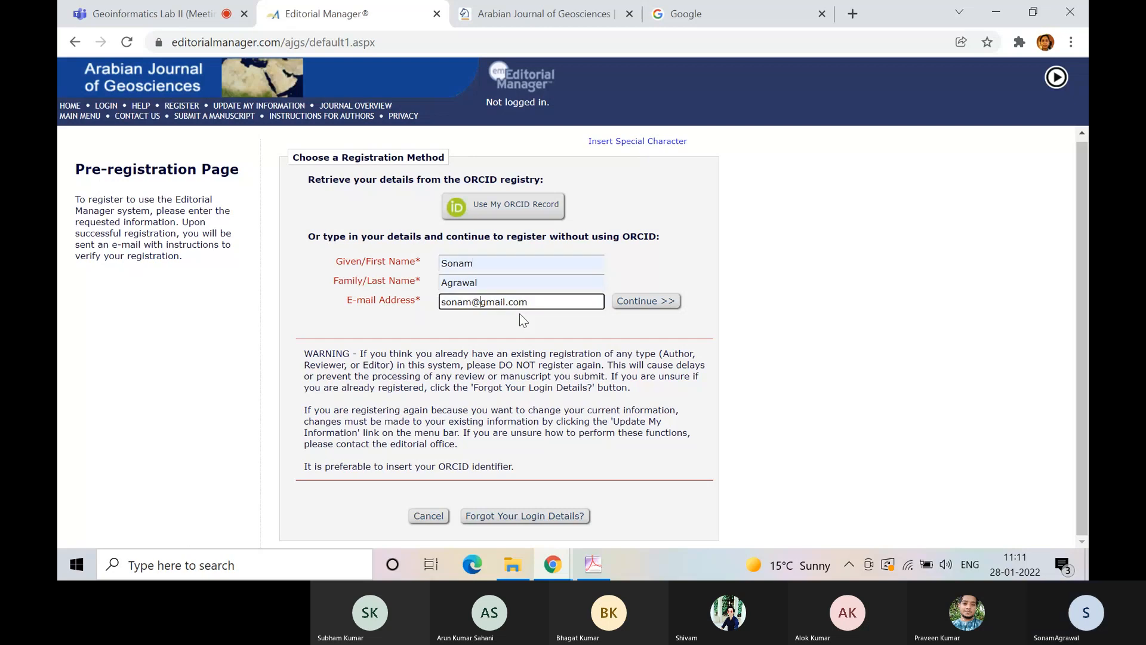
key(Delete)
key(Delete)
key(Delete)
key(Delete)
key(Delete)
key(Delete)
key(Delete)
key(Delete)
key(Delete)
text(mnni)
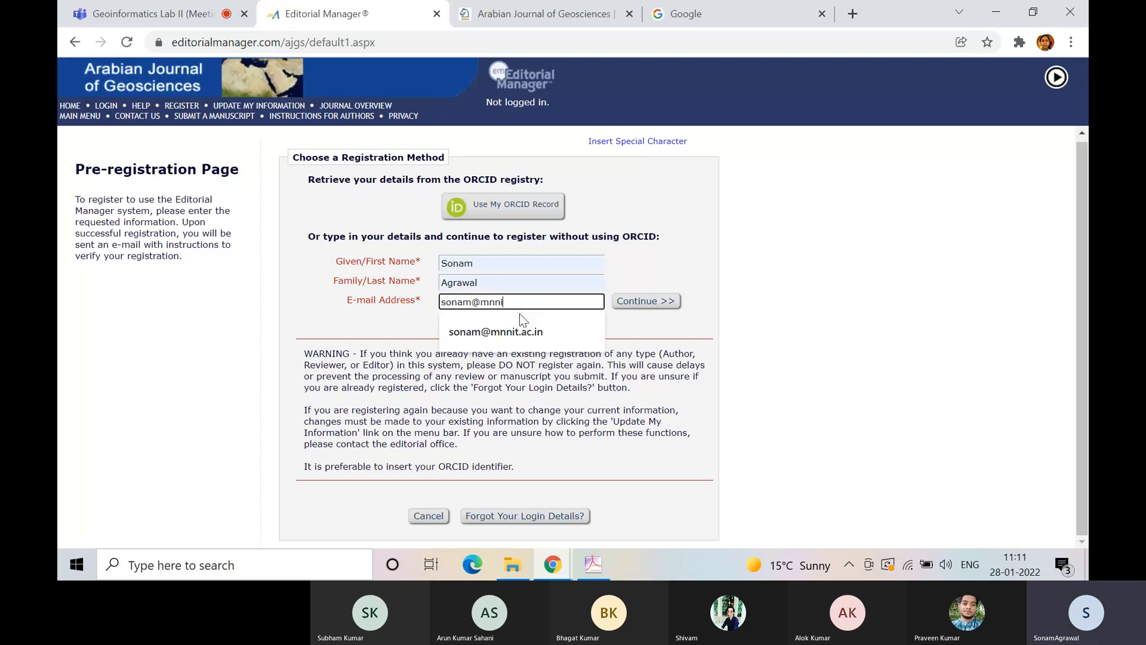
text(t.ac.in)
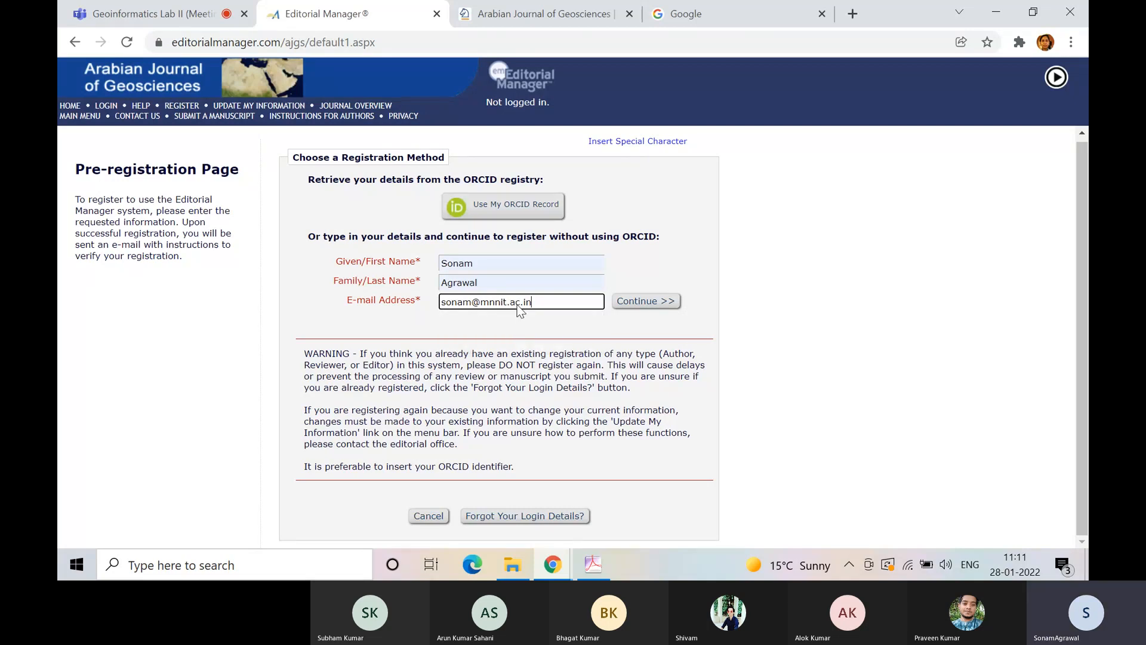
Step: Submit the pre-registration details and dismiss the duplicate registration notice
click(509, 263)
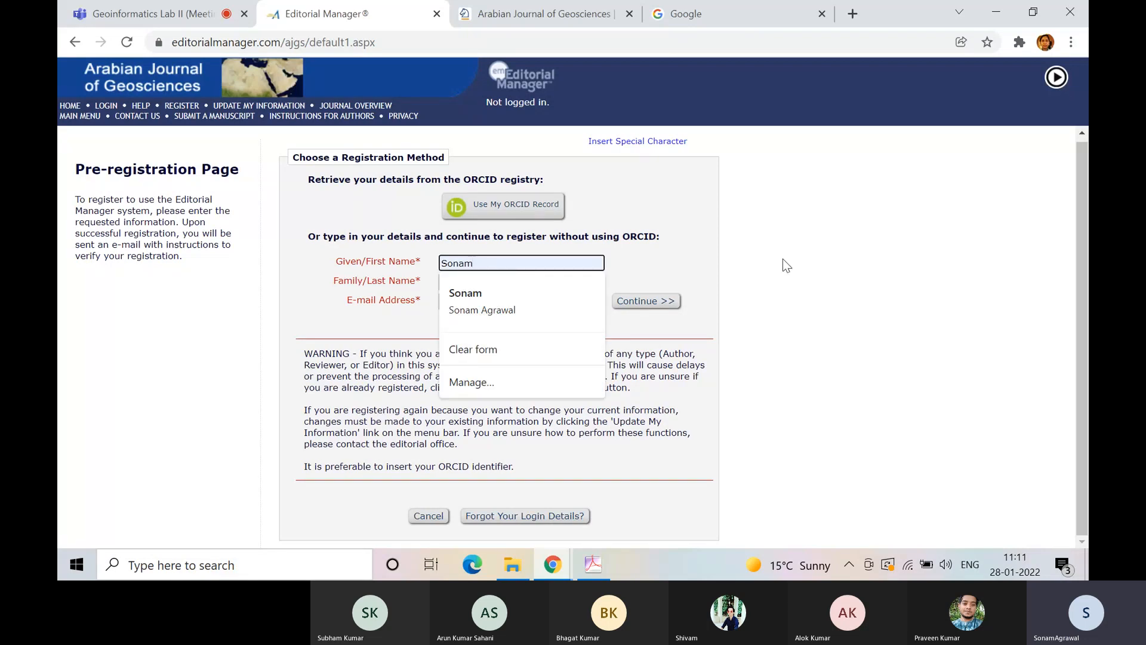
click(672, 302)
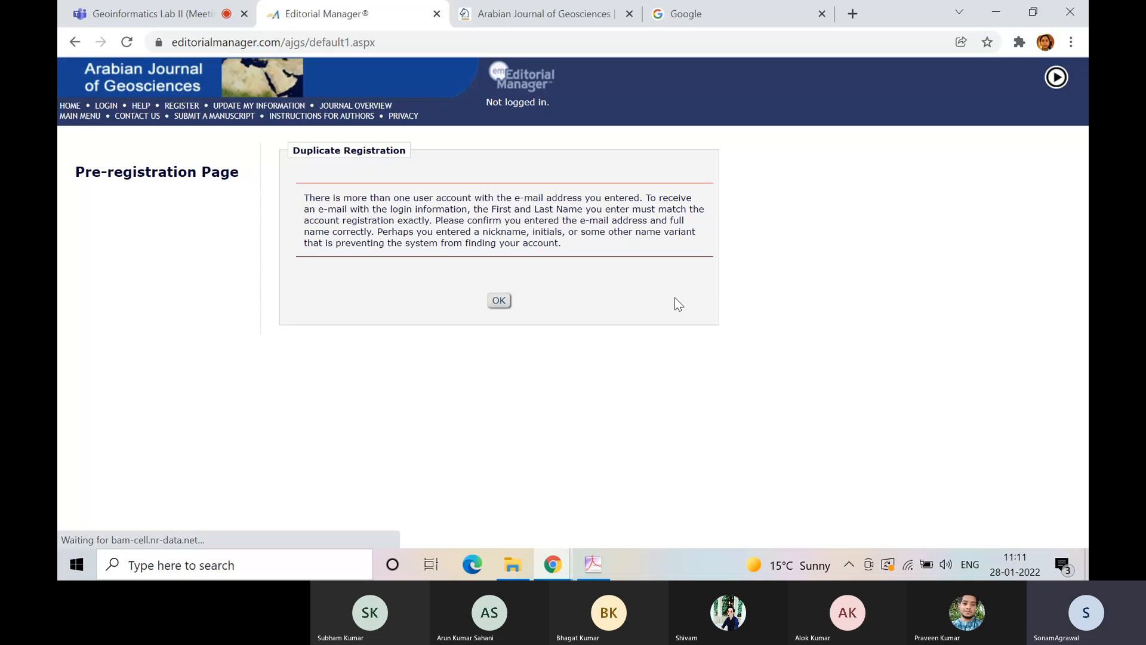
click(499, 300)
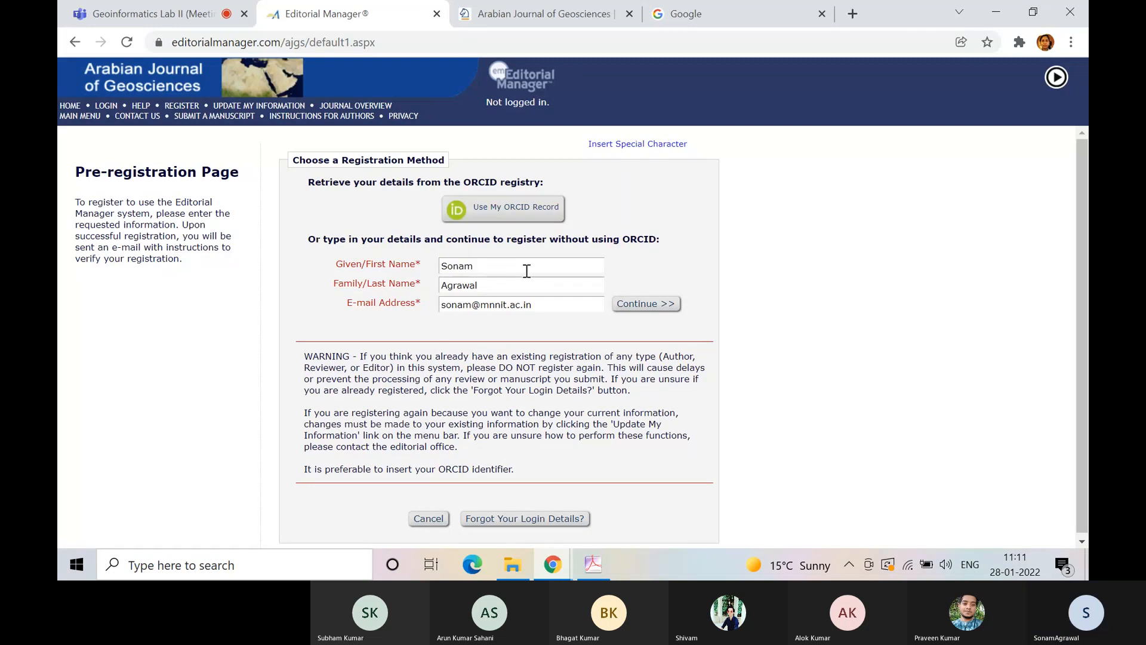
click(525, 267)
Step: Close the Arabian Journal tab and search Google for environmental monitoring and assessment
click(437, 13)
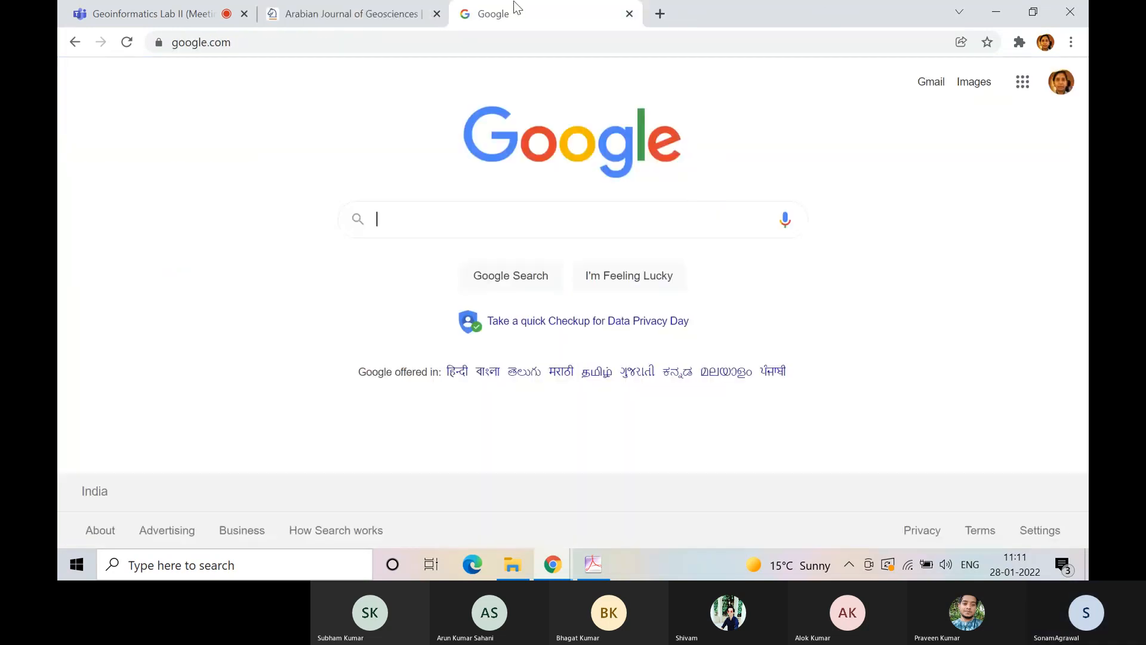
text(e)
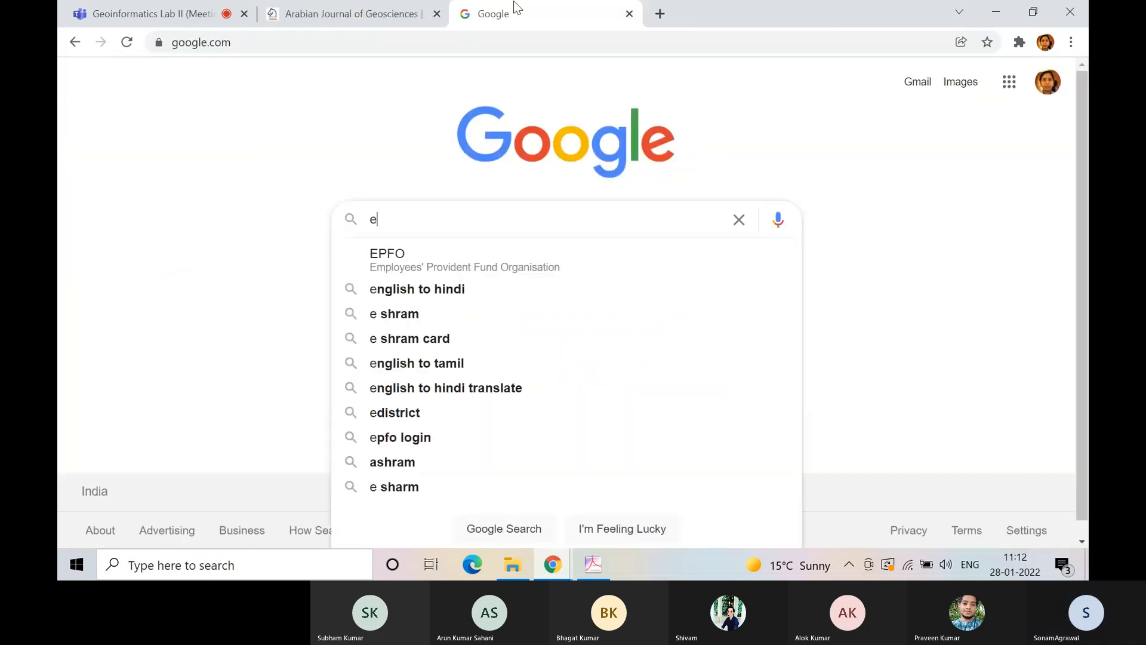
text(nvi)
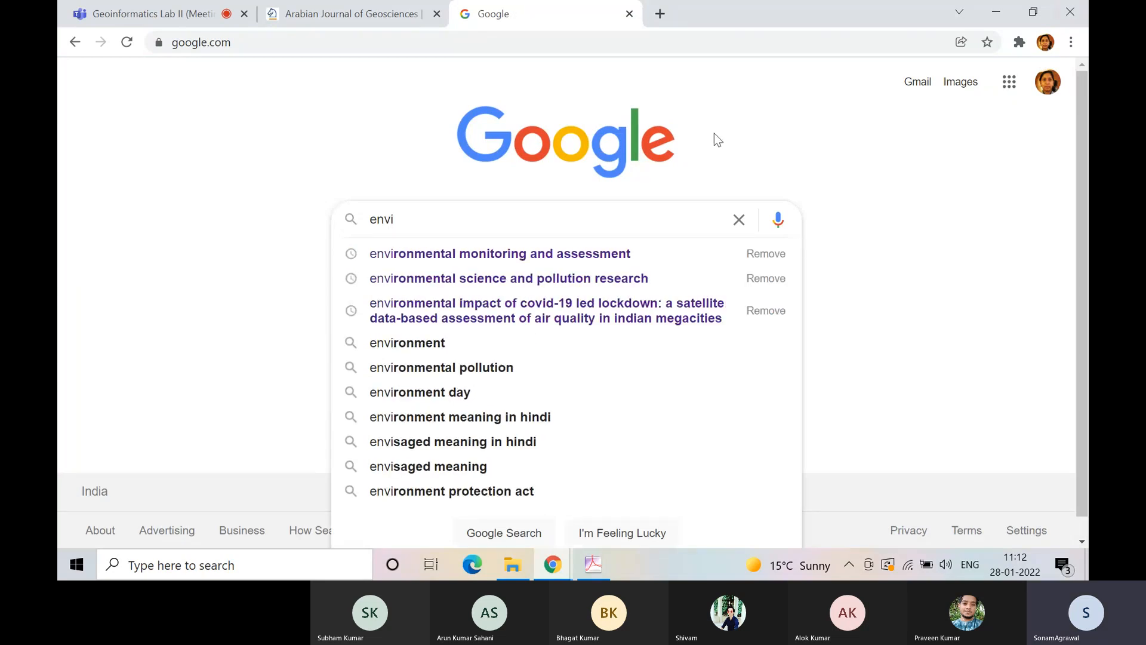
click(591, 253)
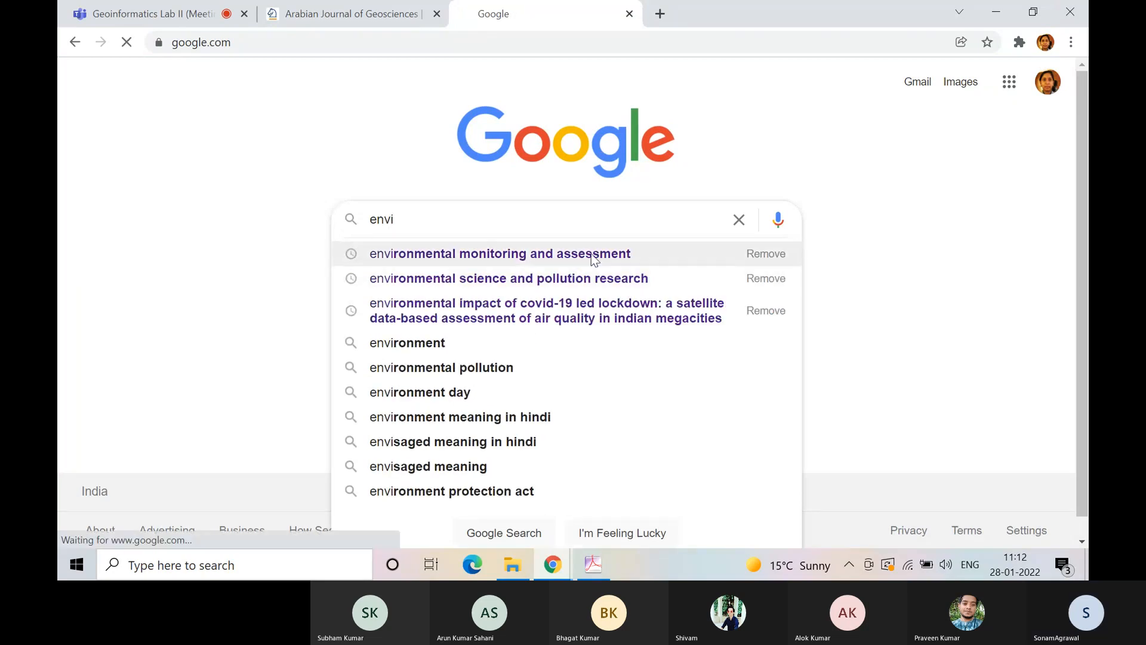
Step: Open the Springer journal page in a new tab and go to its manuscript submission site
scroll(367, 323, down, 3)
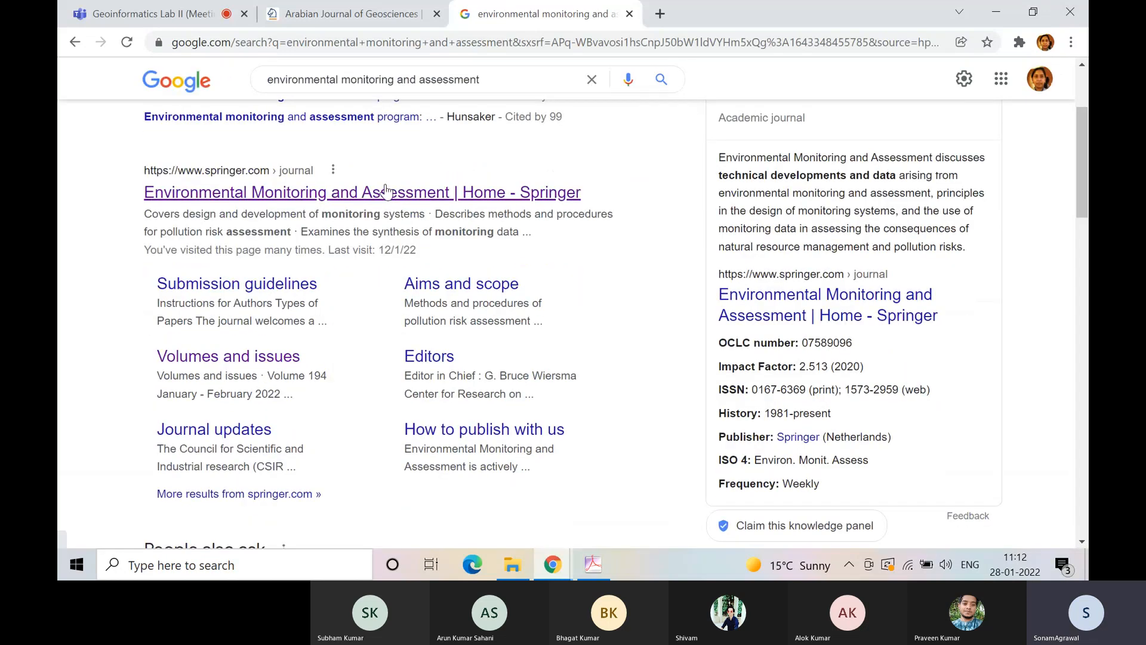
right_click(386, 190)
click(425, 203)
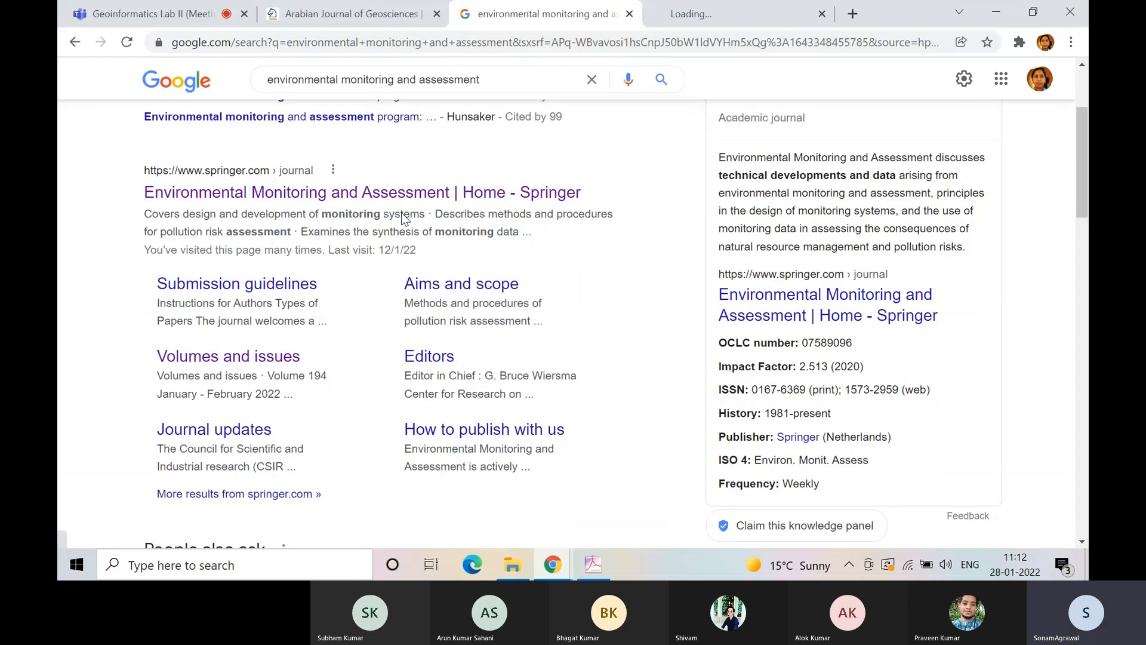
click(657, 7)
click(812, 416)
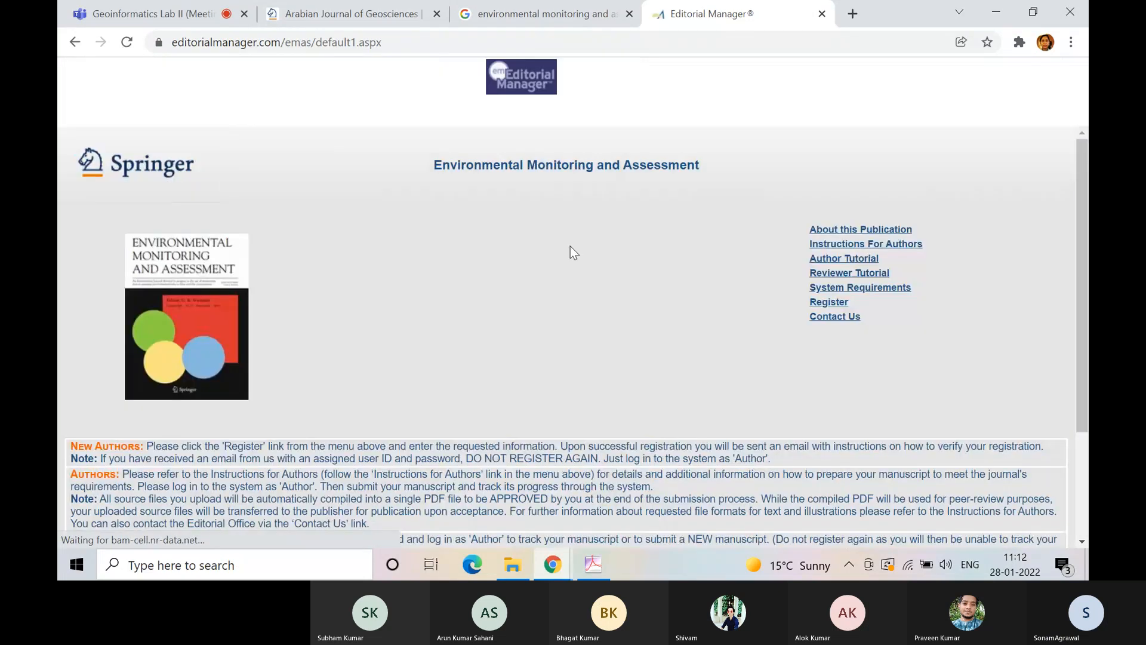
Step: Register for Environmental Monitoring and Assessment using the autofilled name and e-mail, then continue
click(494, 386)
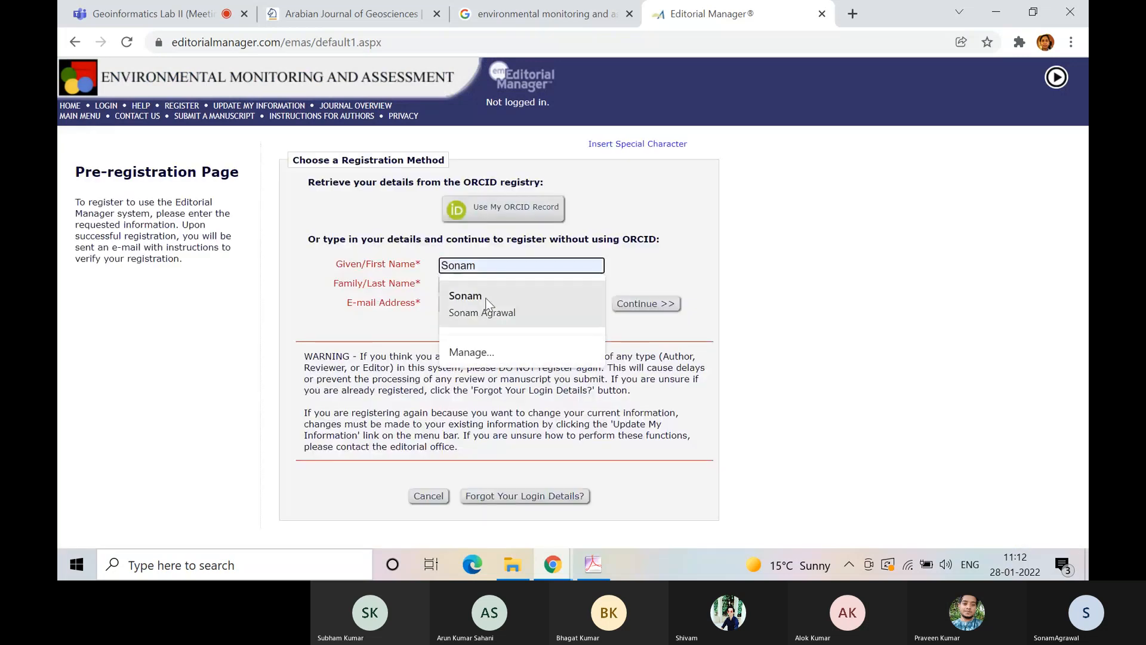
click(487, 302)
click(649, 305)
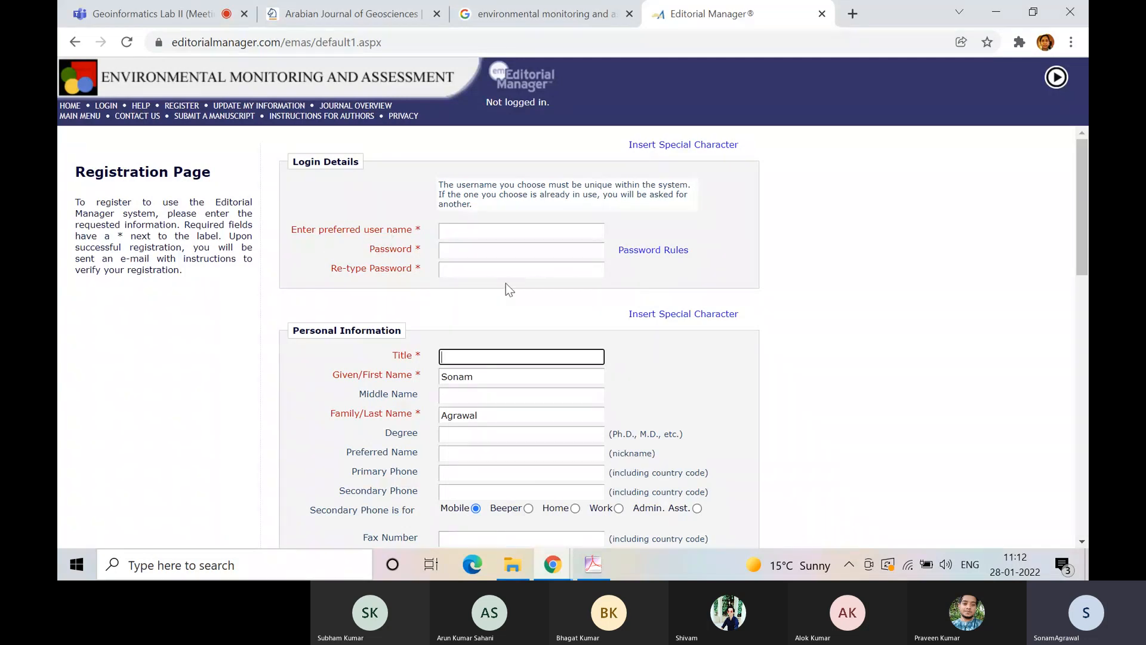
Step: Accept the suggested user name and enter and confirm the account password
click(506, 232)
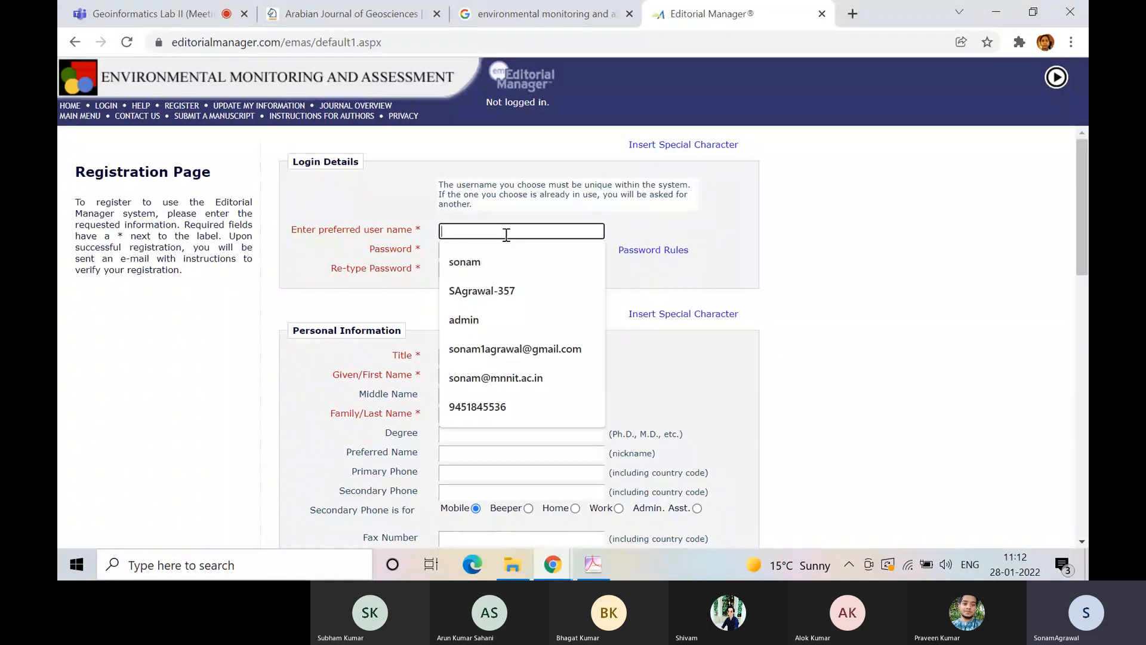
key(Down)
key(Tab)
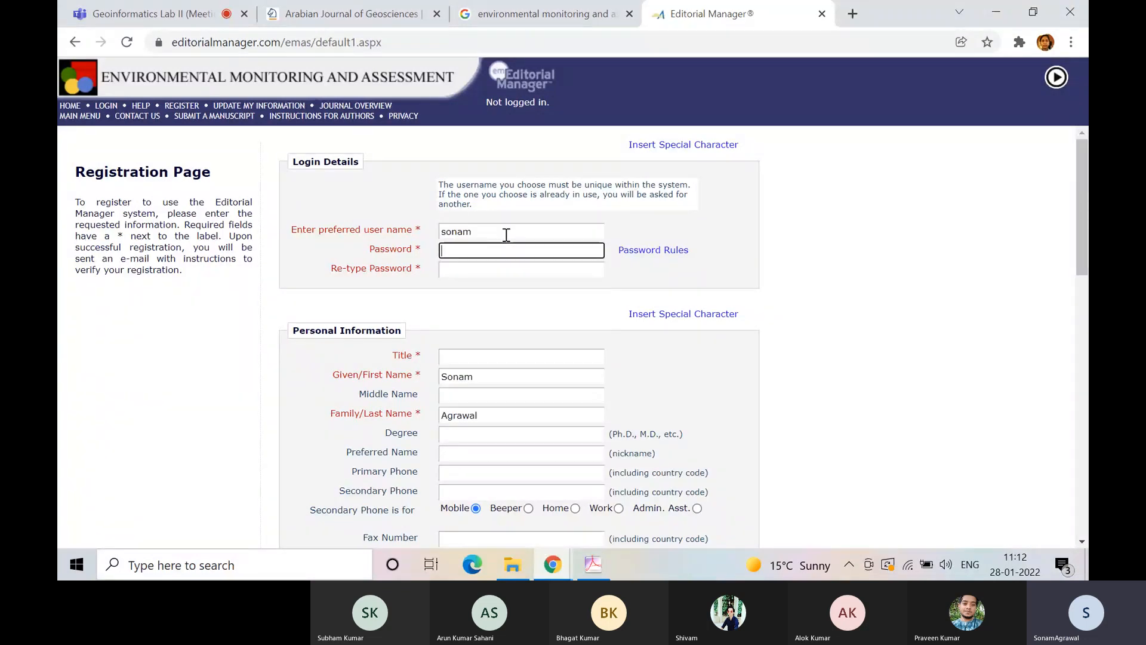
text(***)
click(466, 267)
text(***)
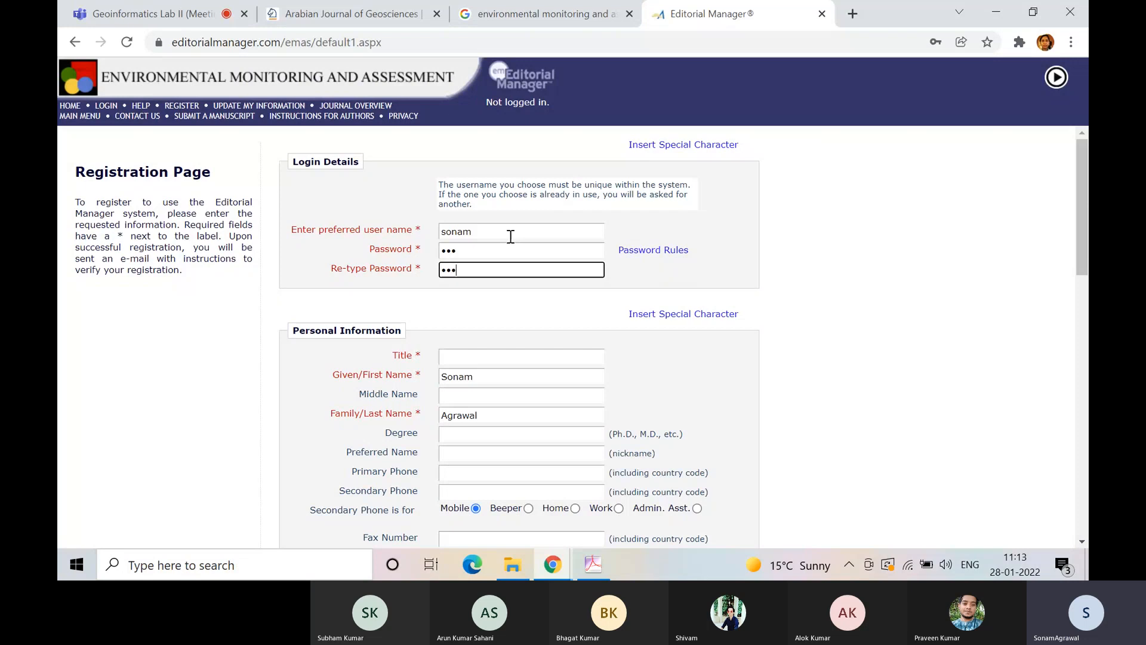
Step: Try each Secondary Phone Is For option and leave Home selected
scroll(480, 278, down, 1)
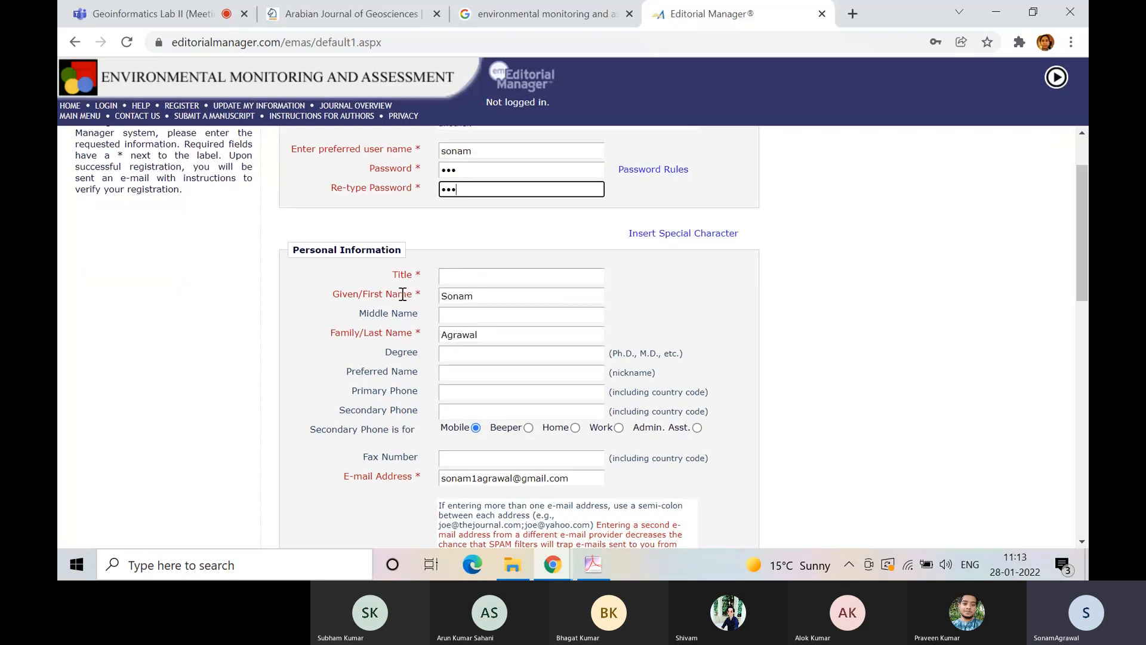
click(503, 276)
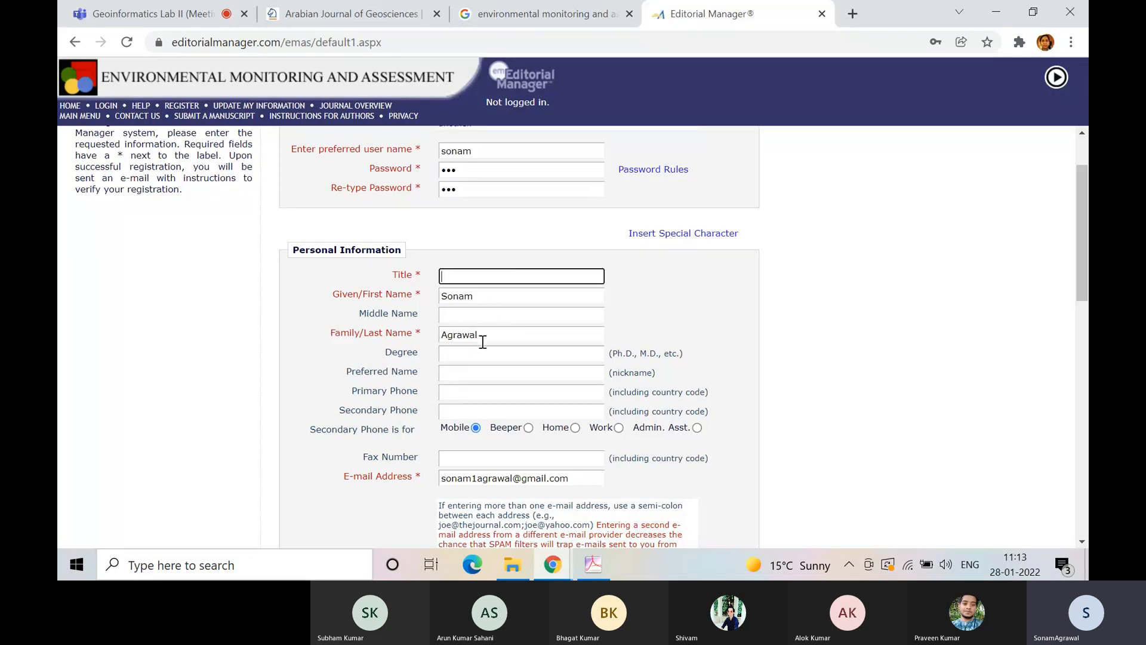
scroll(486, 379, down, 1)
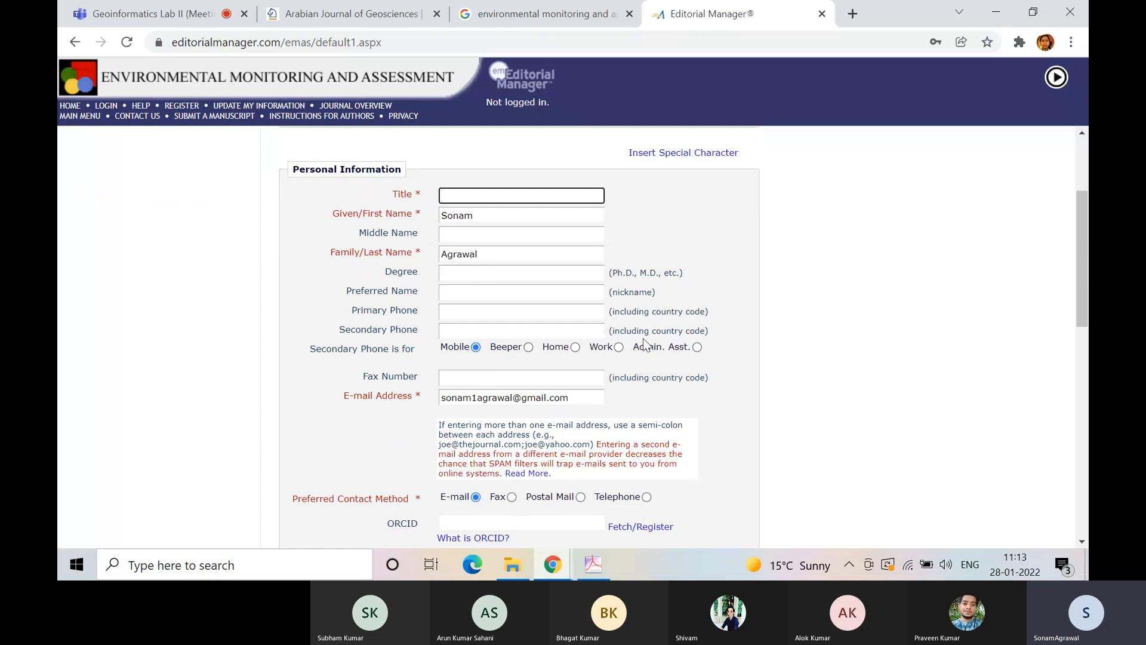
click(528, 347)
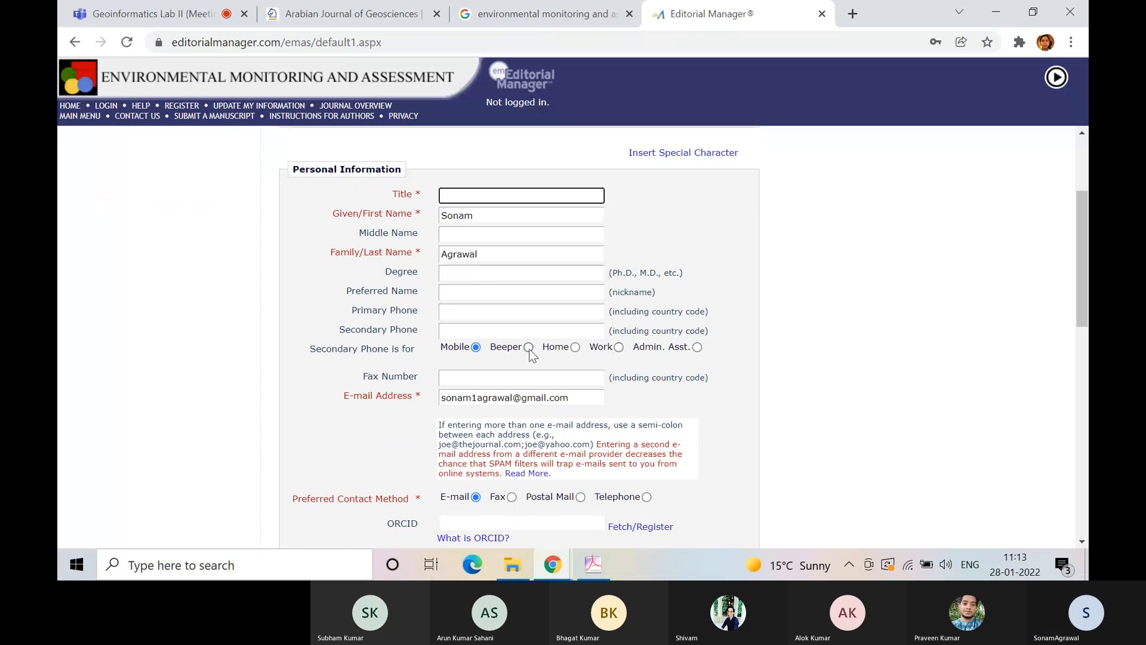
click(575, 347)
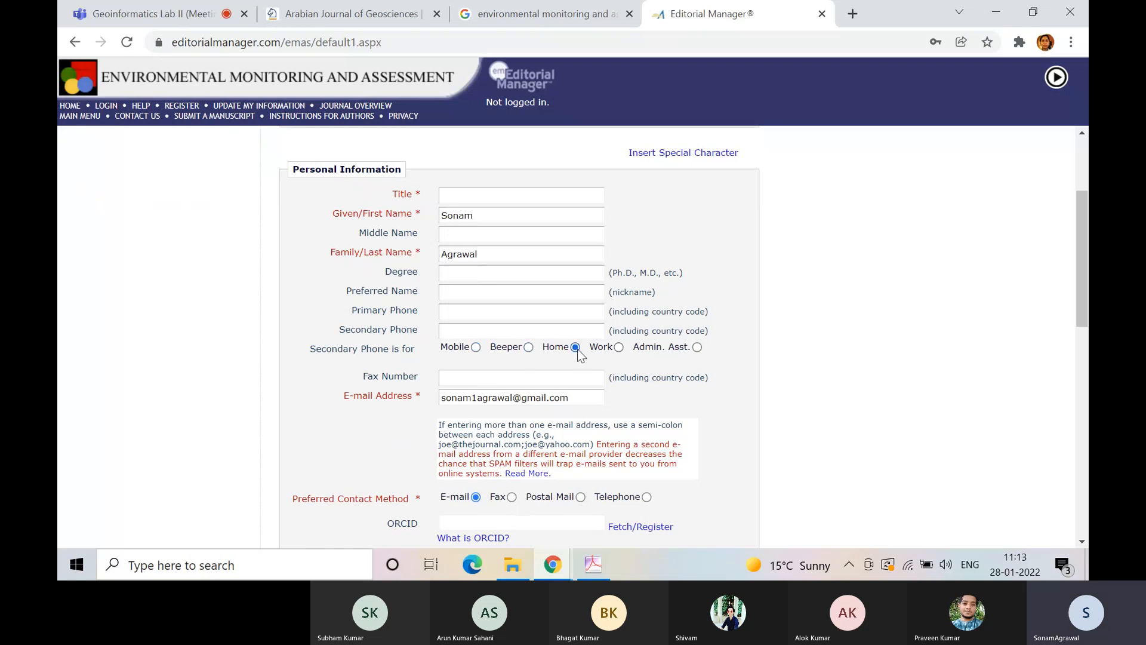
click(618, 347)
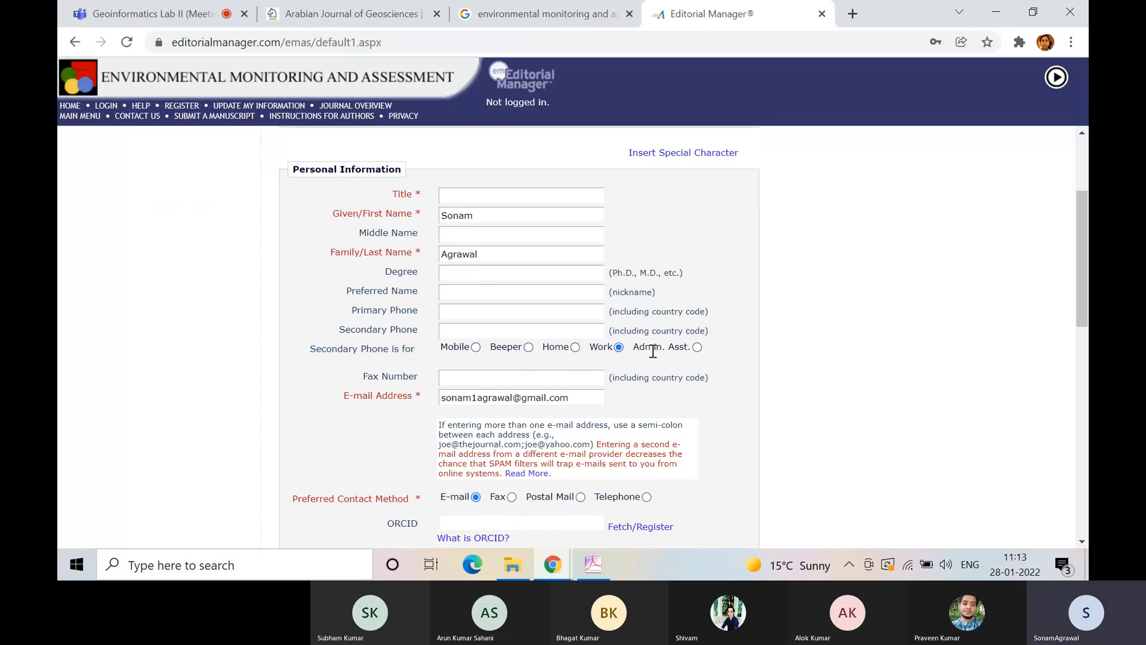
click(697, 348)
click(476, 348)
click(529, 348)
click(575, 347)
Step: Set the preferred contact method to Fax
scroll(620, 354, down, 1)
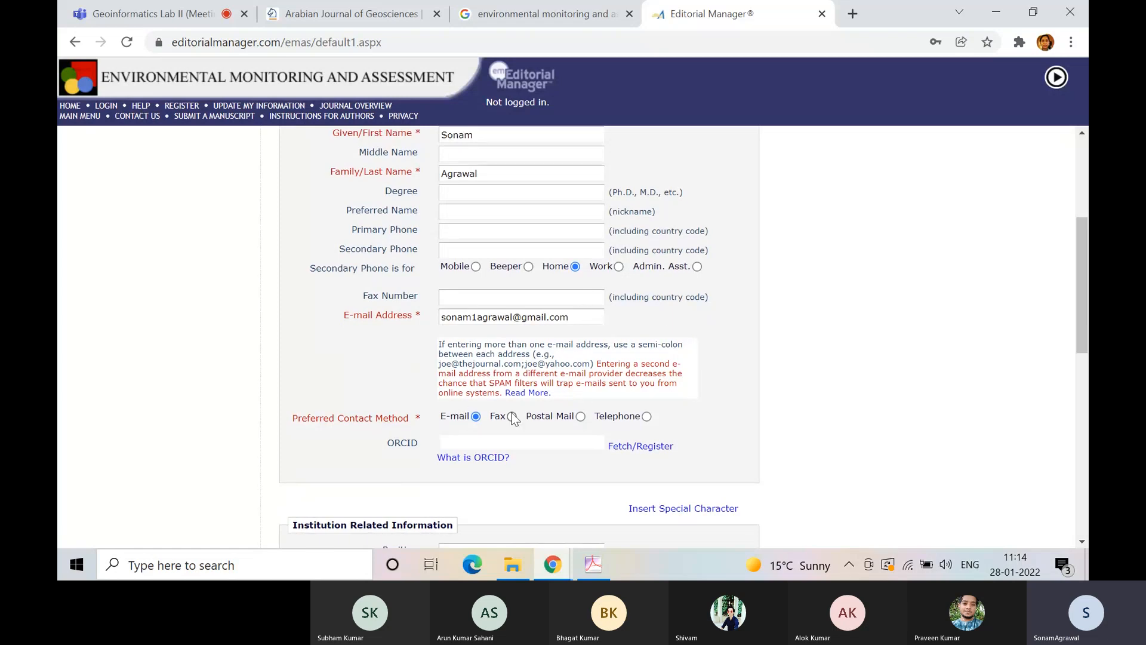
click(647, 417)
click(546, 417)
click(494, 416)
Step: Scroll through the Country or Region dropdown list without picking a country
scroll(505, 400, down, 7)
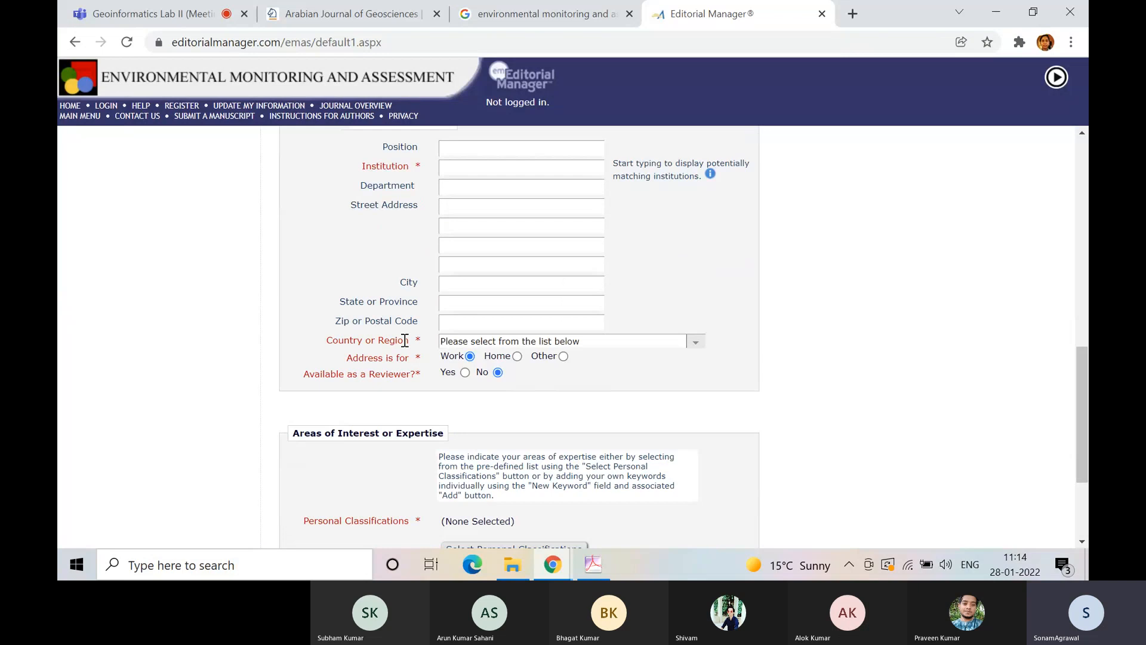
click(692, 345)
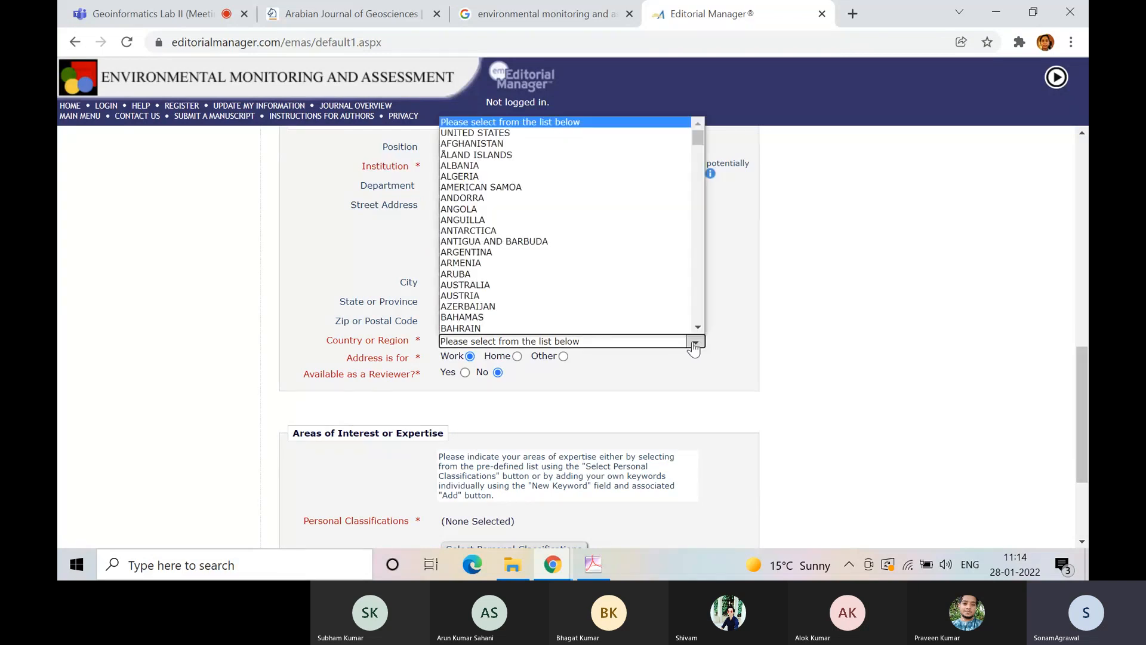
scroll(632, 258, down, 10)
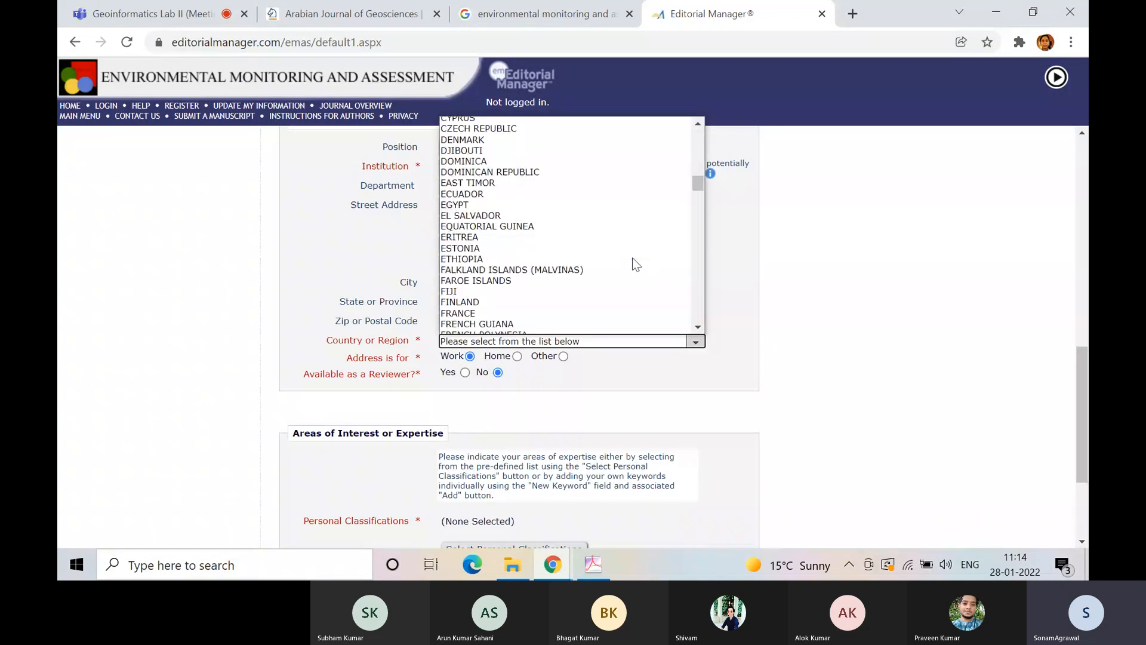
click(692, 343)
click(693, 343)
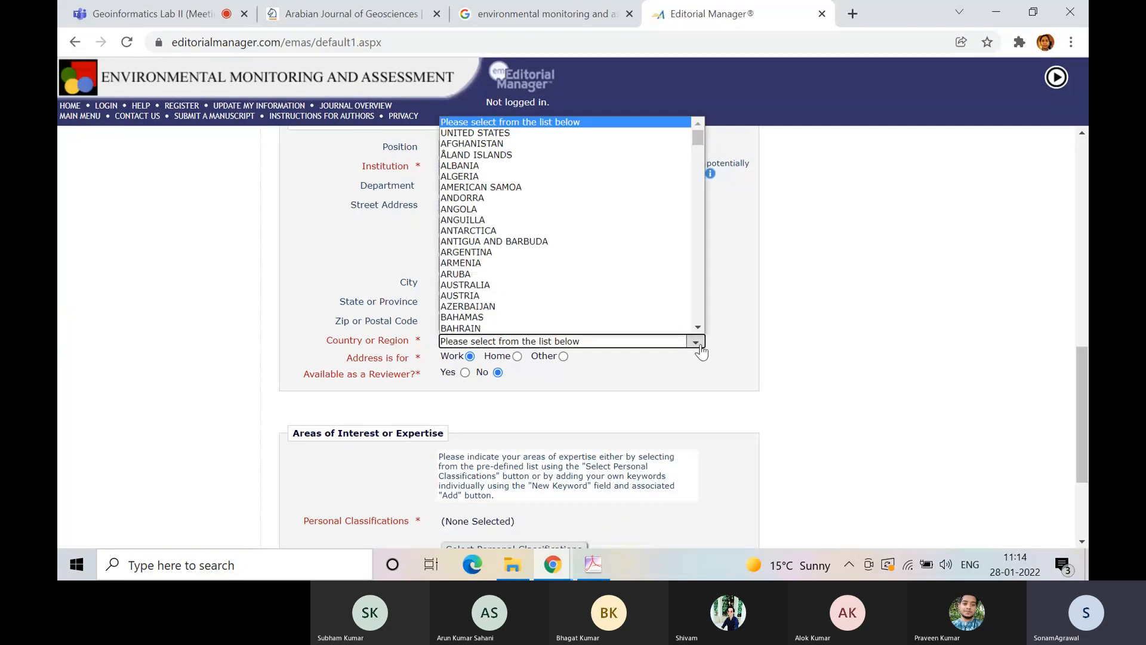
scroll(687, 301, down, 8)
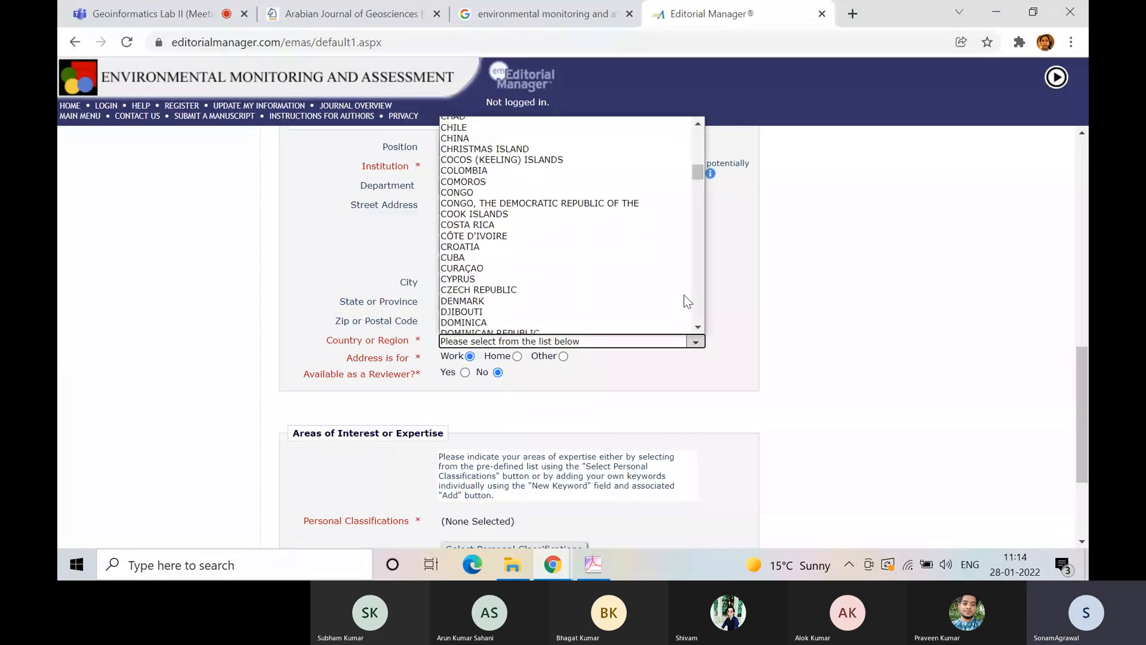
scroll(686, 302, down, 20)
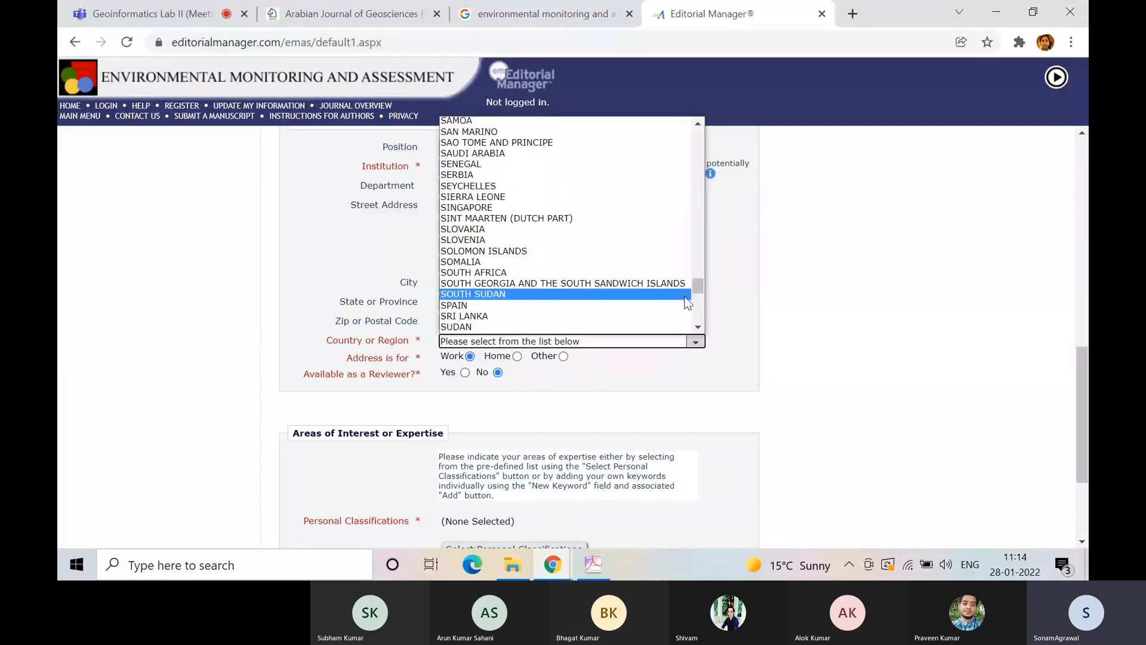
click(705, 348)
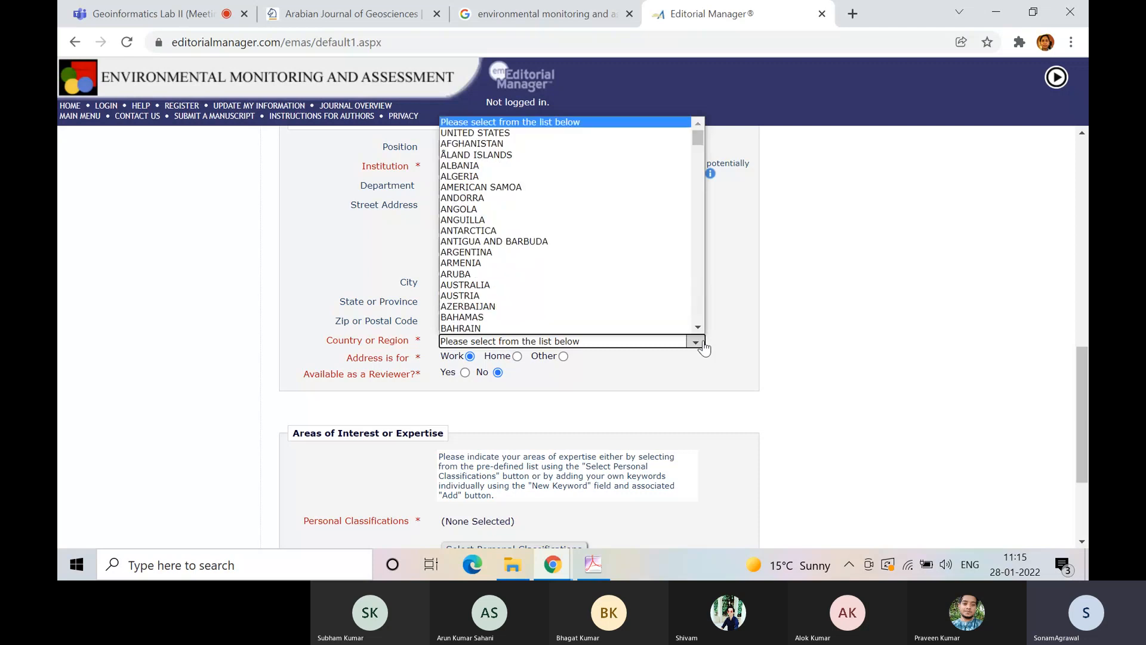
scroll(680, 219, down, 12)
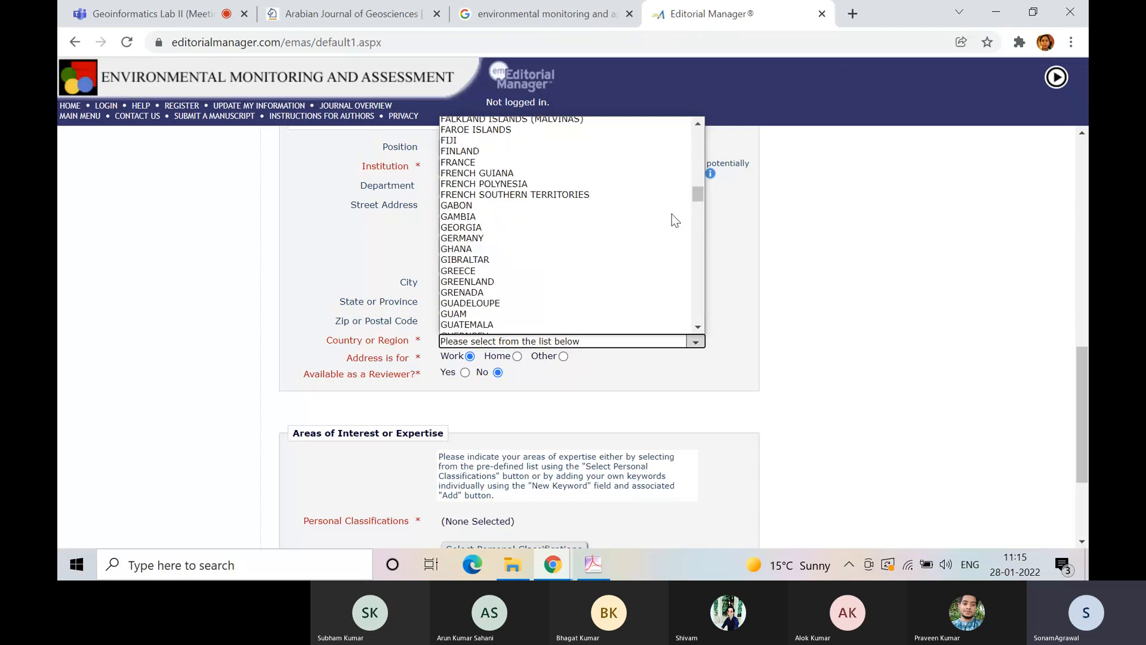
Step: Close the country list with no country chosen and scroll to the form's bottom
click(936, 423)
scroll(935, 423, down, 1)
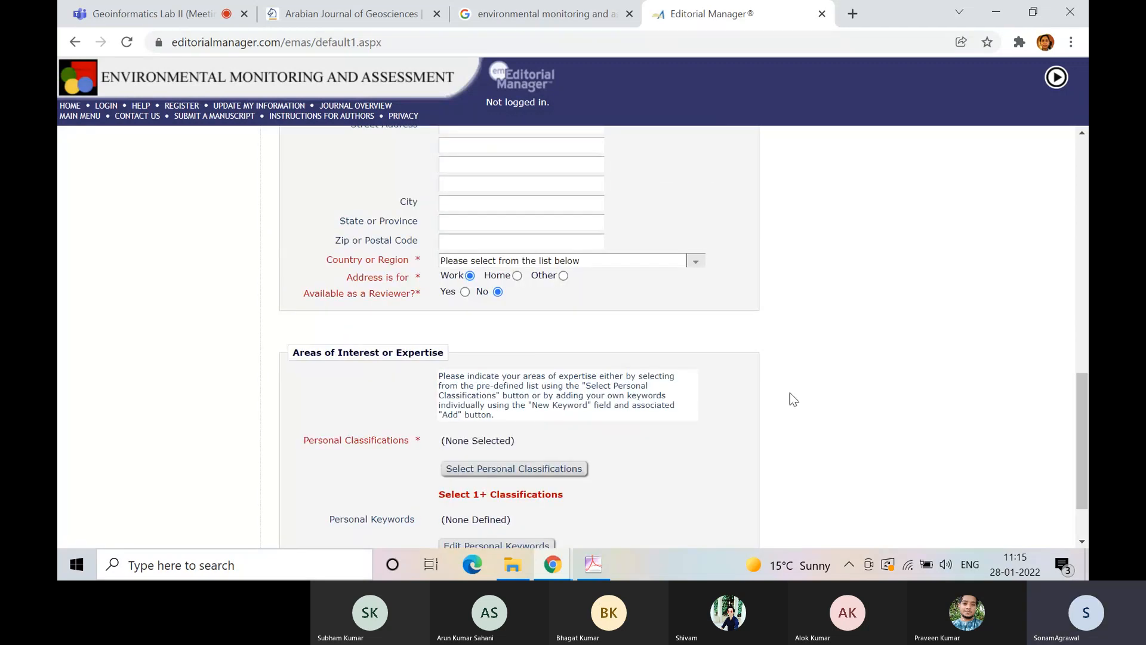
scroll(494, 348, down, 1)
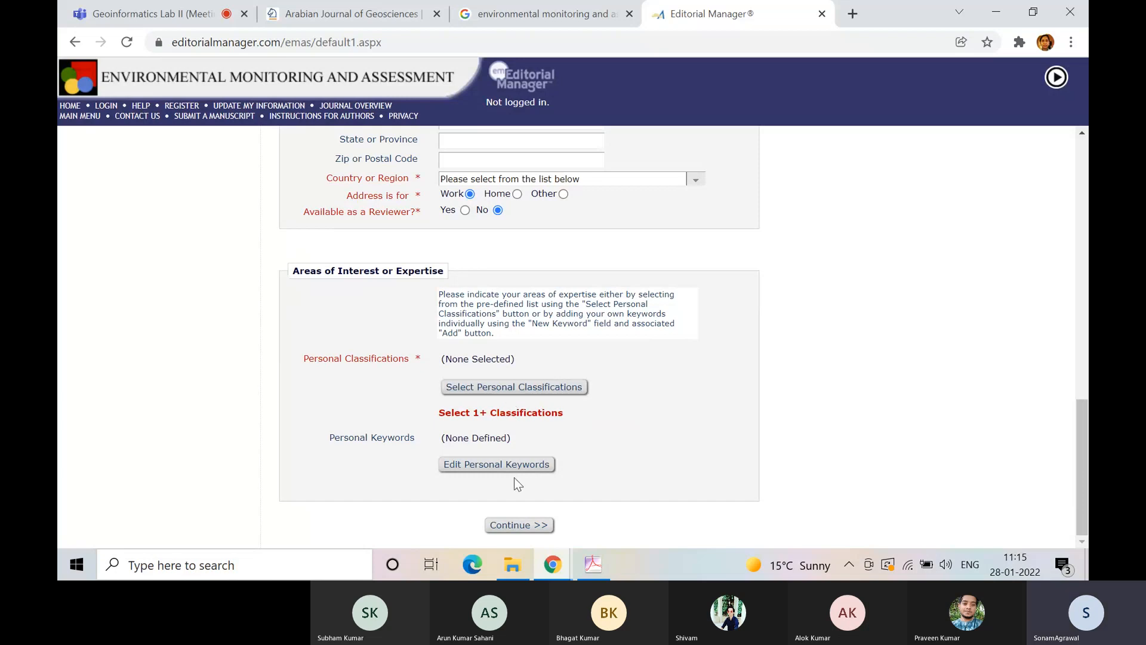
Step: Highlight then deselect the expertise instructions, and open Select Personal Classifications
triple_click(501, 325)
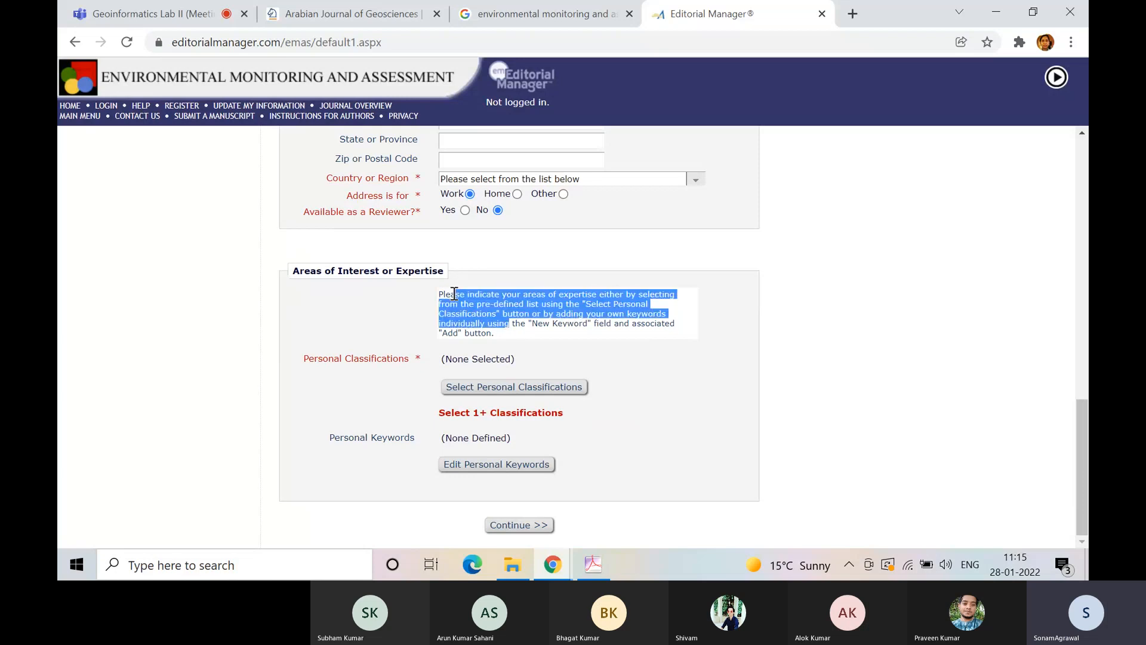
click(498, 328)
drag(485, 326, 443, 293)
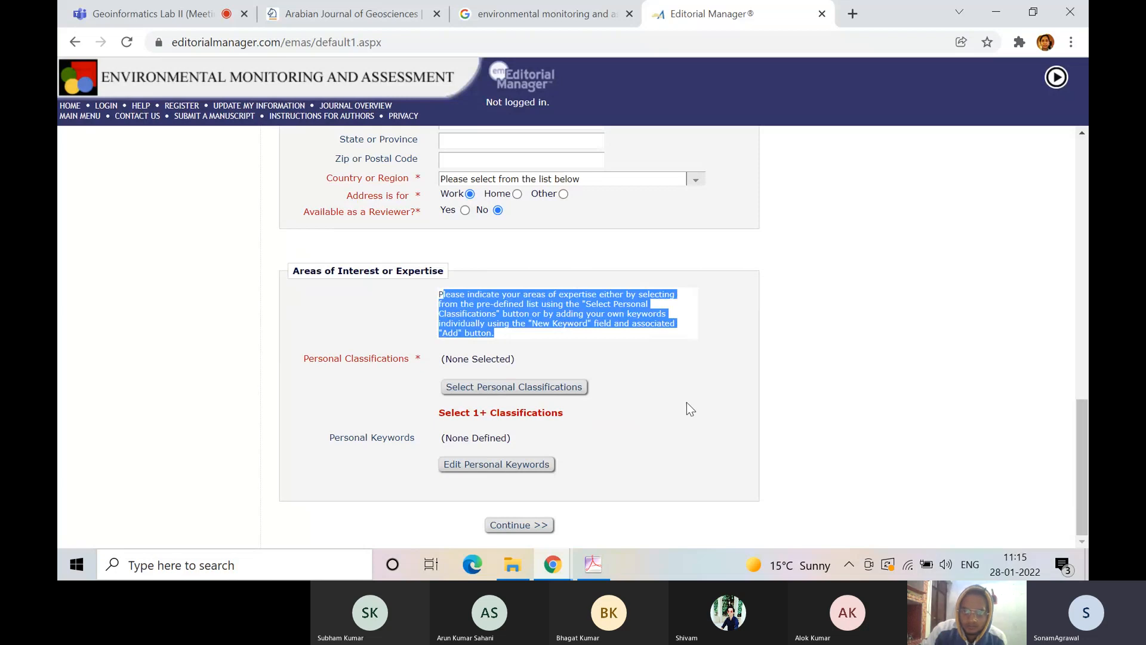
click(691, 341)
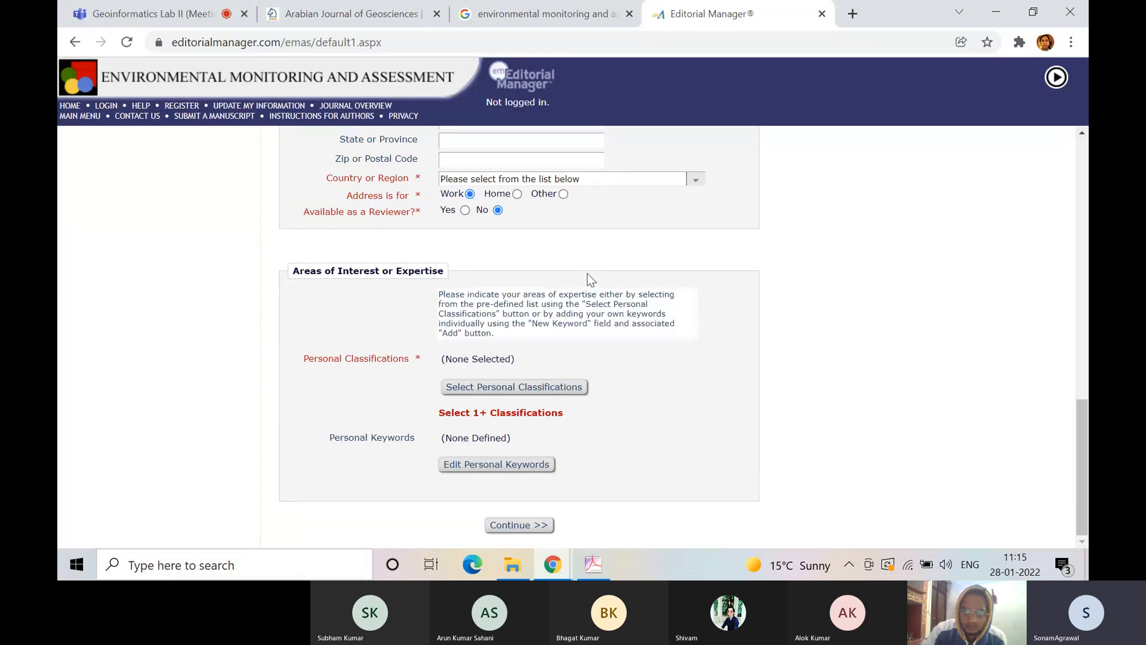
click(528, 389)
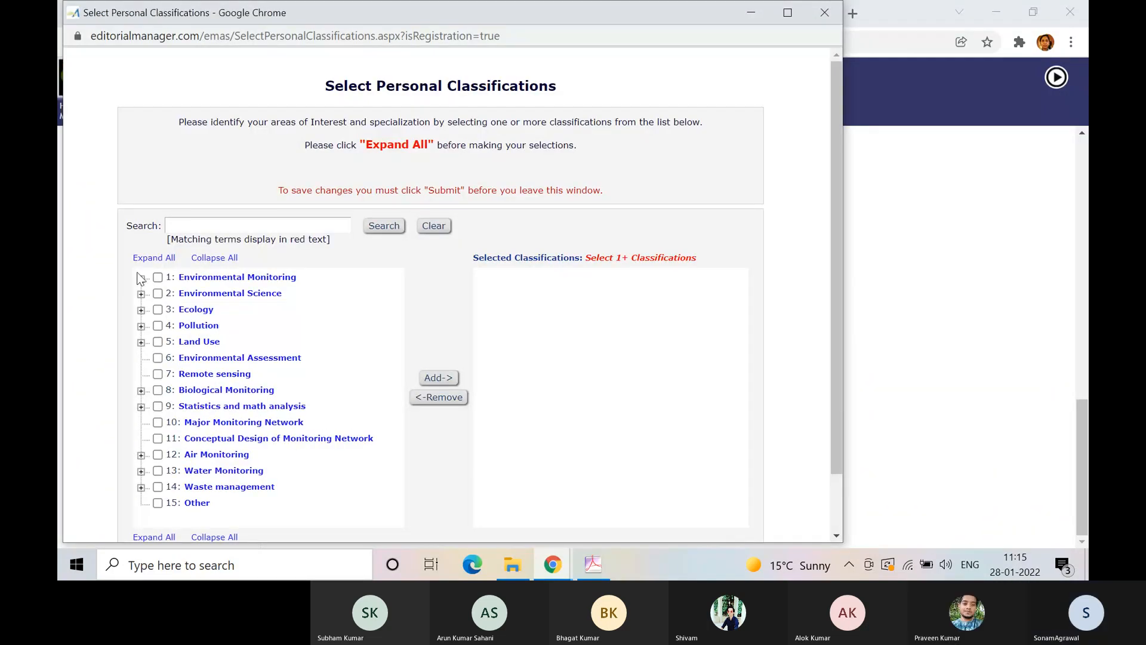
Step: Tick Environmental Monitoring classifications .010–.040: analytical chemistry, modeling, quality control, environmental indicators
click(141, 277)
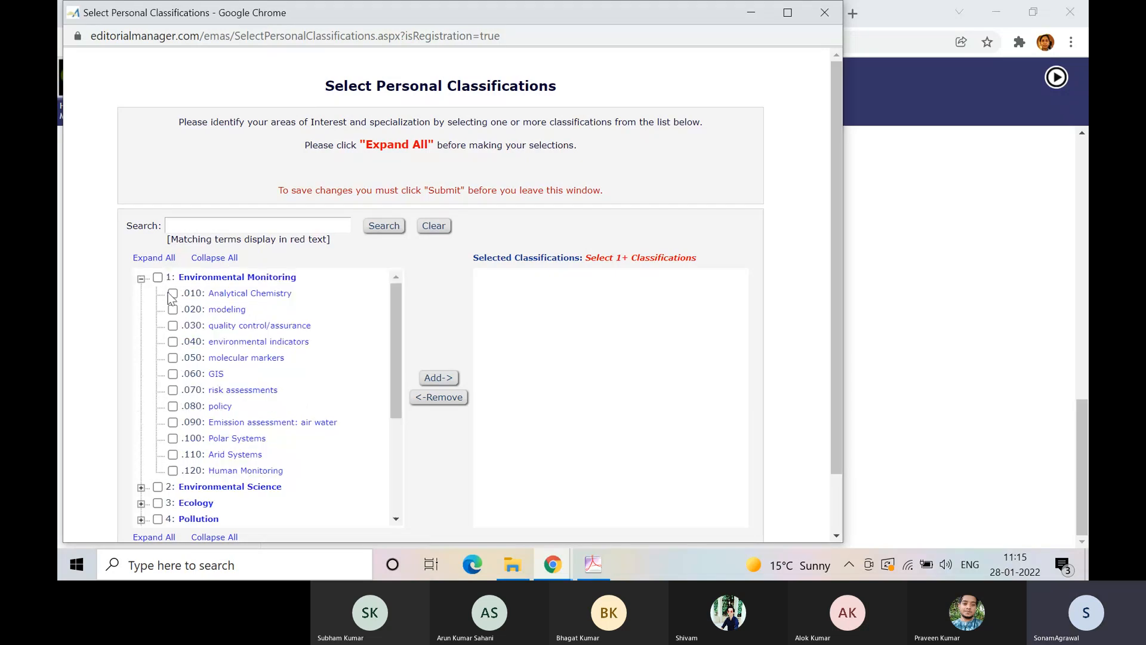
click(172, 293)
click(173, 309)
click(172, 325)
click(173, 342)
Step: Close the classifications window without submitting, then close the Editorial Manager, Google and Arabian Journal tabs
click(822, 16)
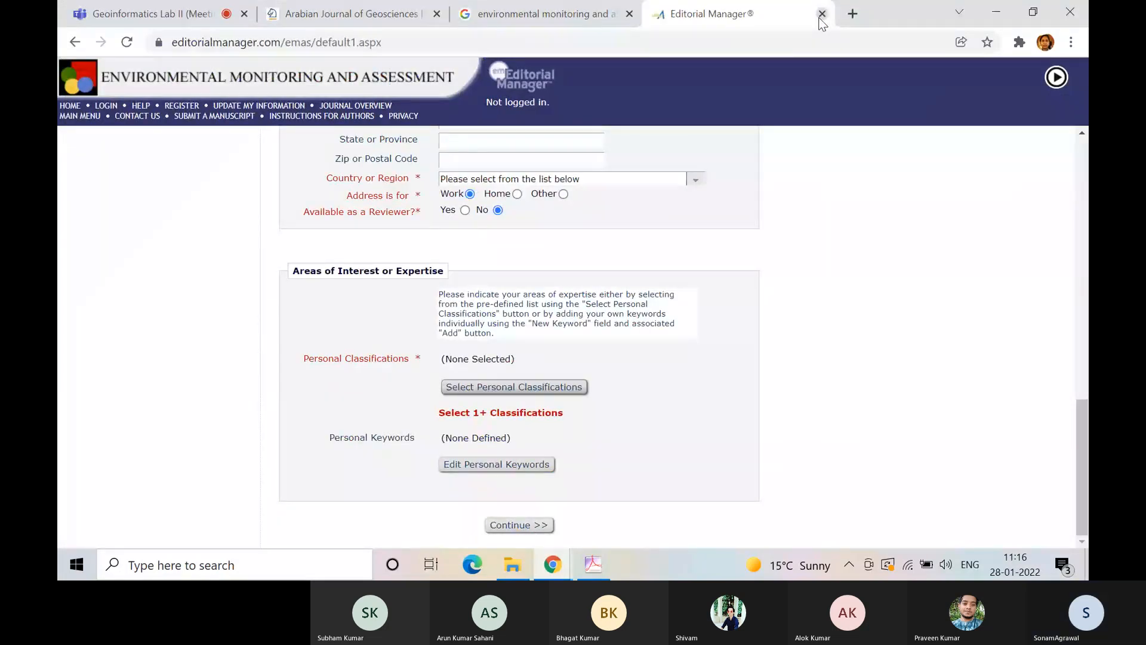
click(821, 15)
click(630, 14)
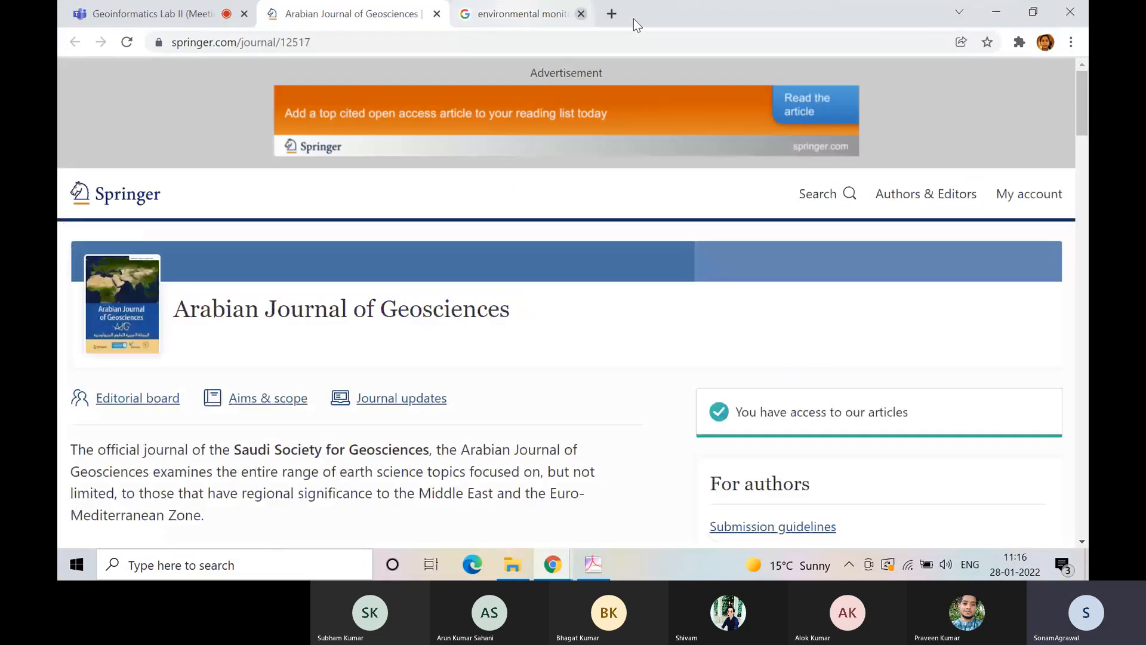
click(437, 13)
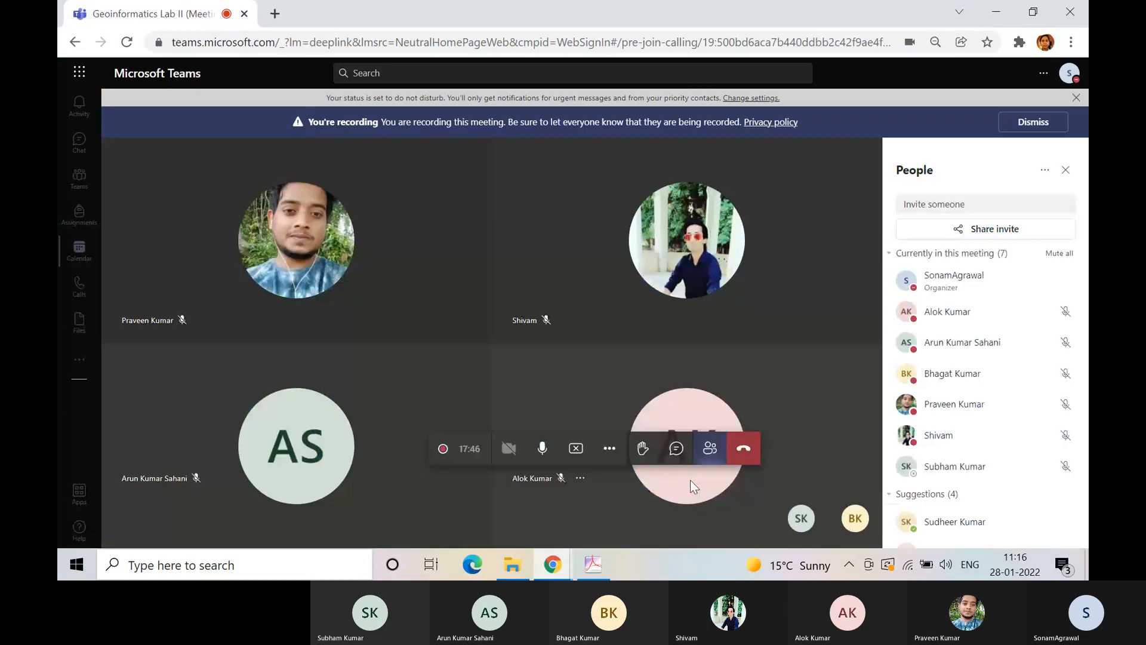
Step: Show the HTML.pdf slides full screen in Acrobat and advance to the Form slide
click(594, 566)
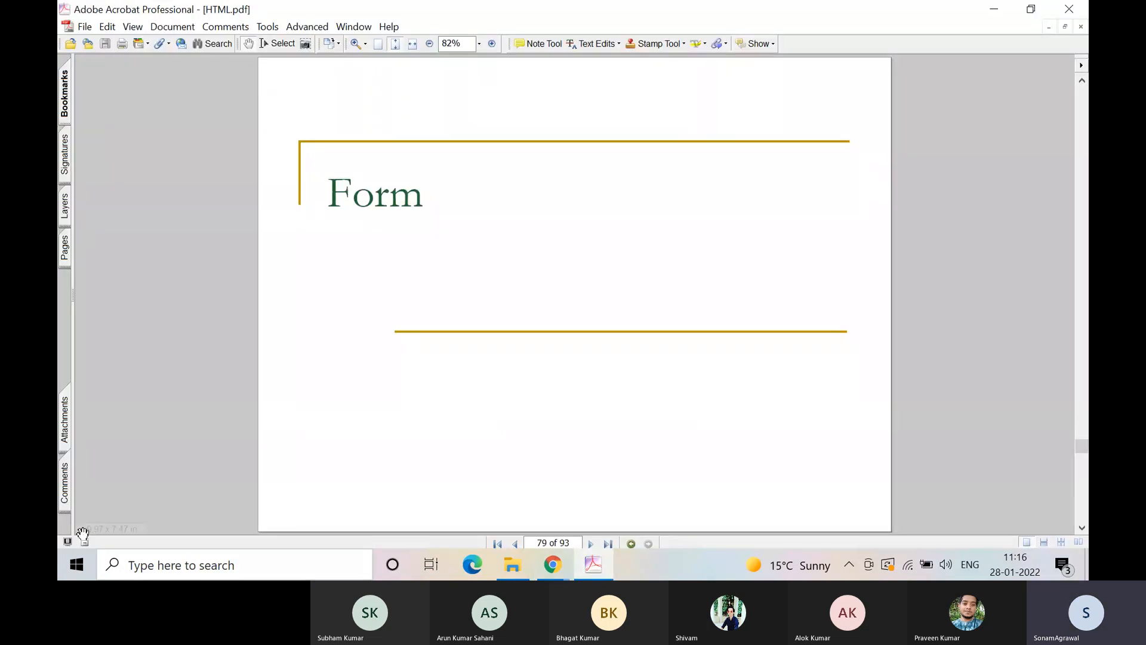
key(ctrl+l)
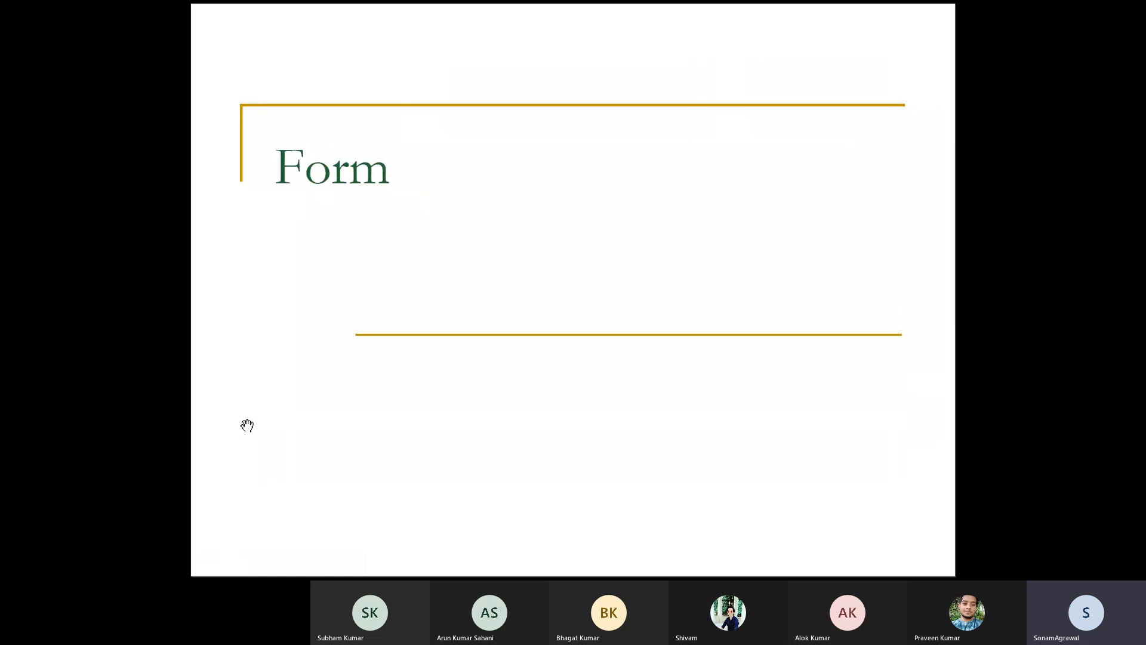
key(Right)
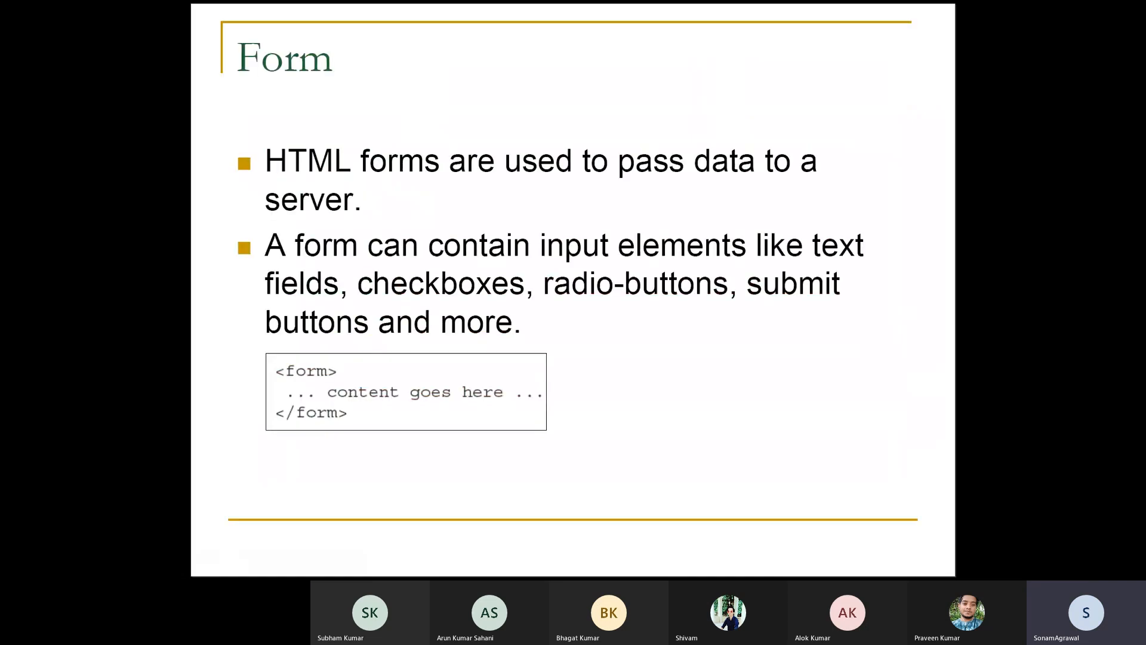